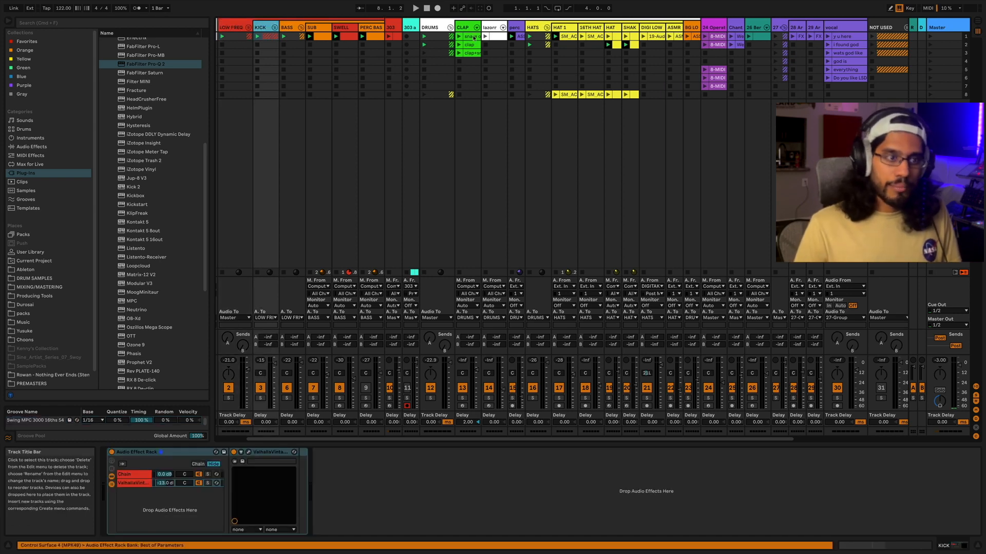
Examine the device chains of the DRUMS, 24-Operator, Chant, 27 group, vocal and KICK tracks
left_click(438, 28)
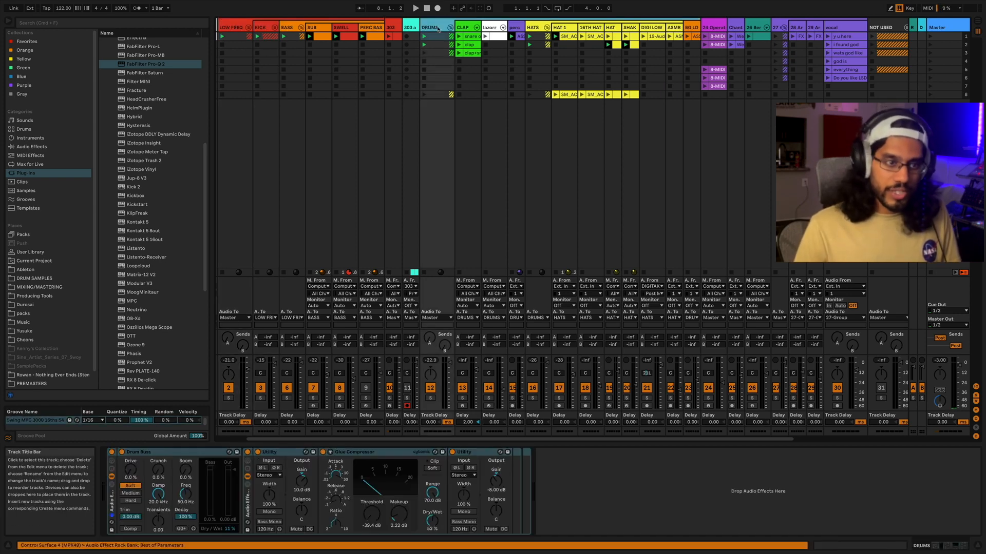
left_click(717, 25)
left_click(754, 27)
left_click(777, 27)
left_click(842, 29)
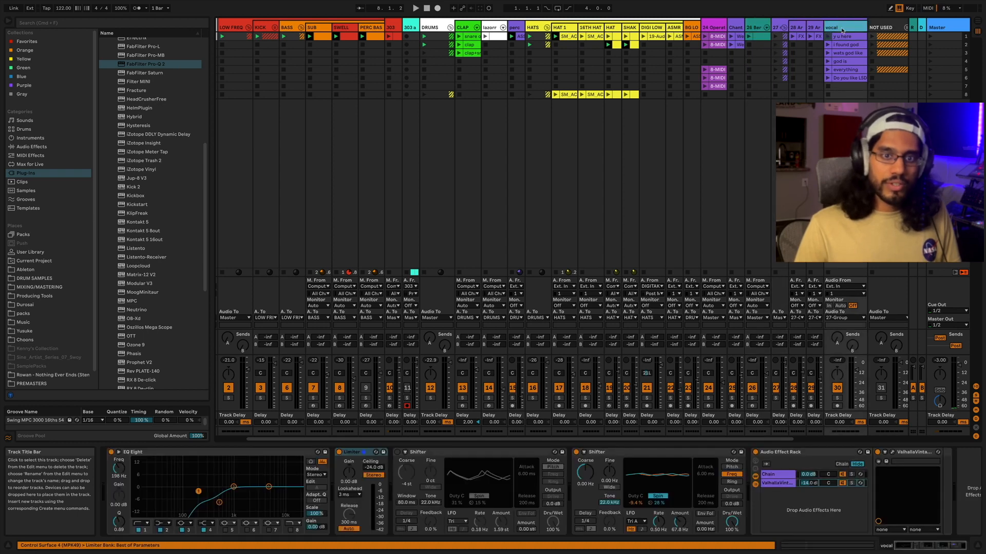
left_click(264, 27)
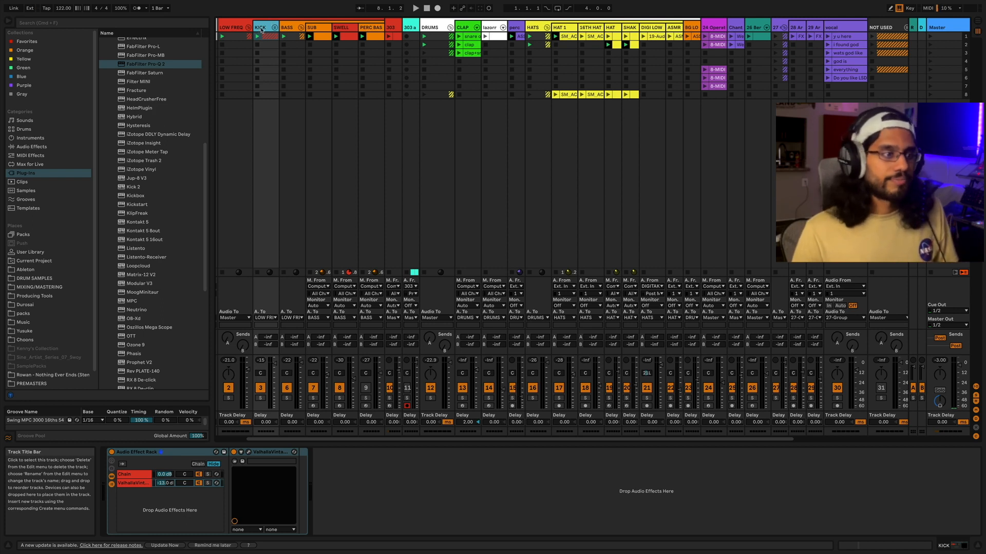
Play the LOW FREQ group in solo, inspect the SUB, SWELL and PERC BASS devices, and activate the PERC BASS track
left_click(228, 398)
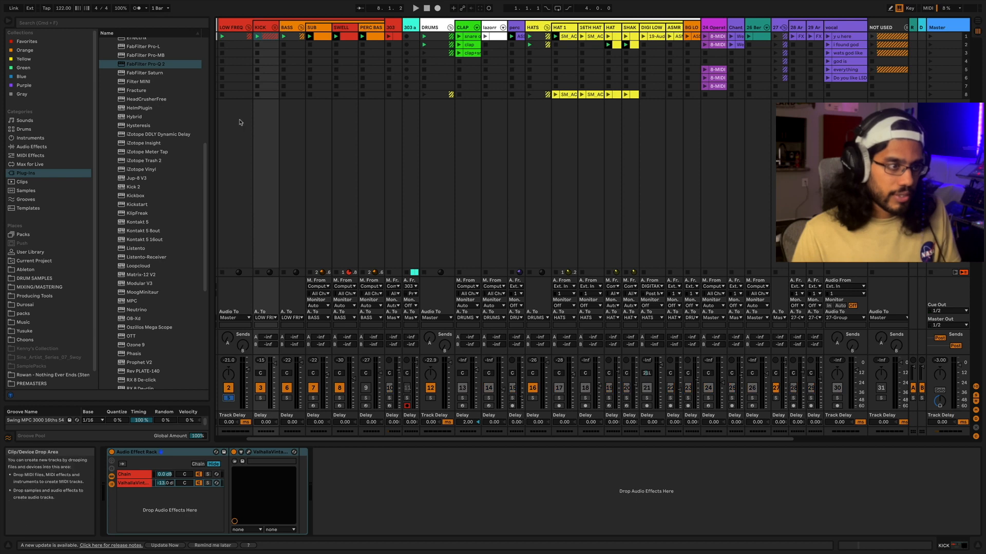
key("space")
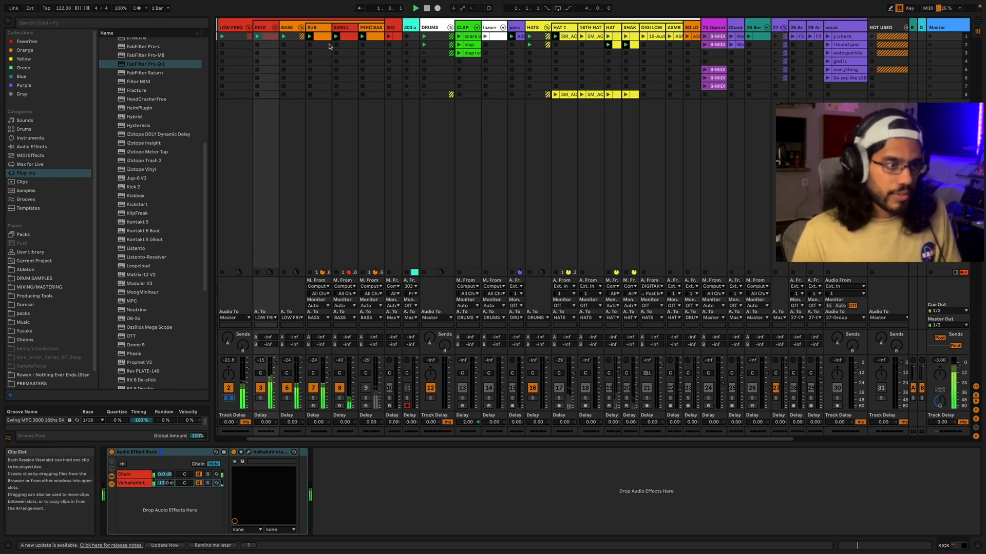
left_click(315, 30)
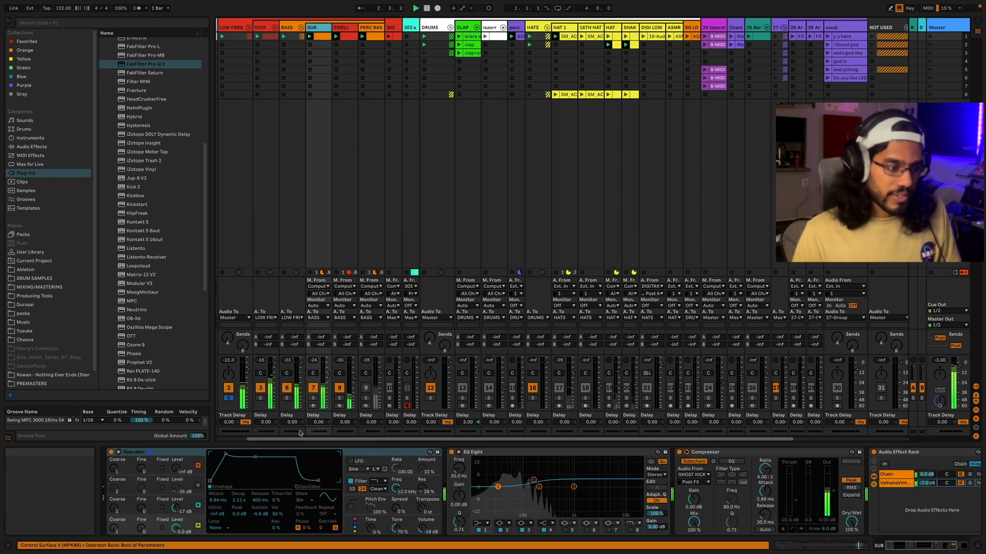
left_click(353, 30)
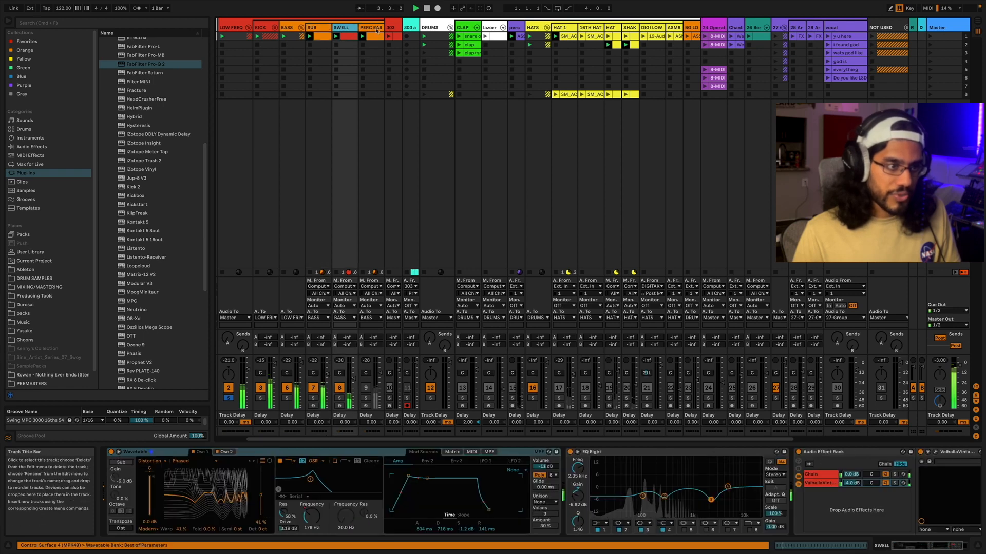
left_click(370, 27)
left_click(366, 388)
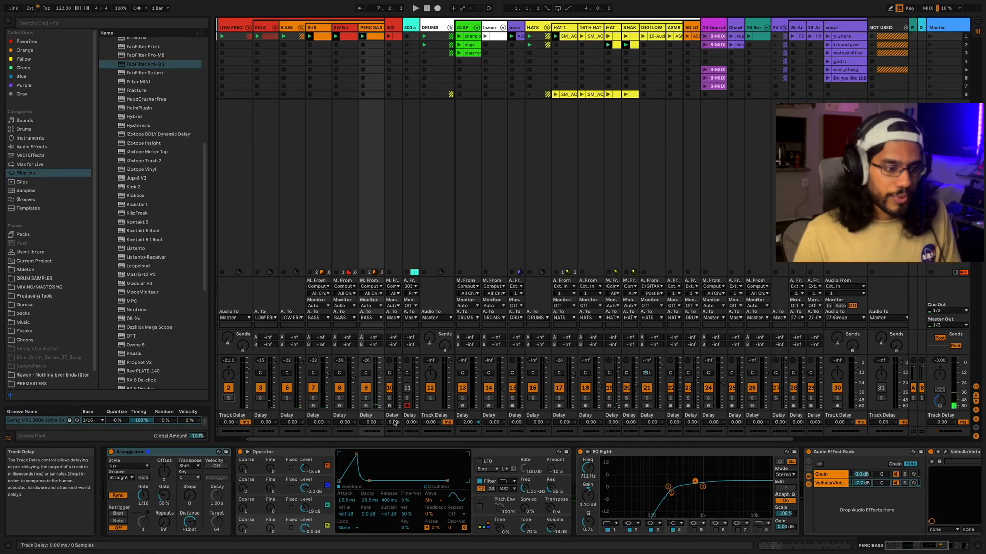
Audition the first clip of the 303 track in solo and view the 303 audio track's device chain
left_click(389, 37)
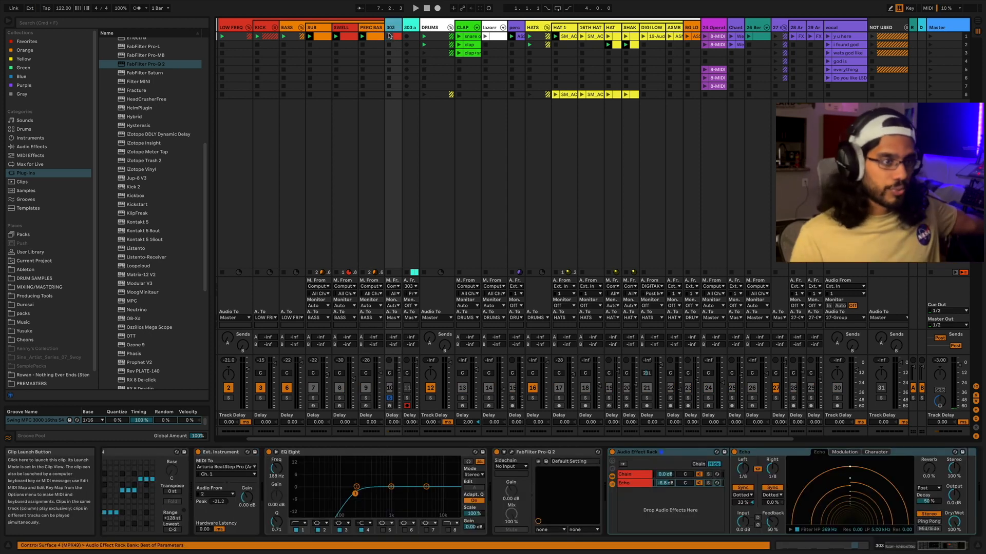
left_click(389, 37)
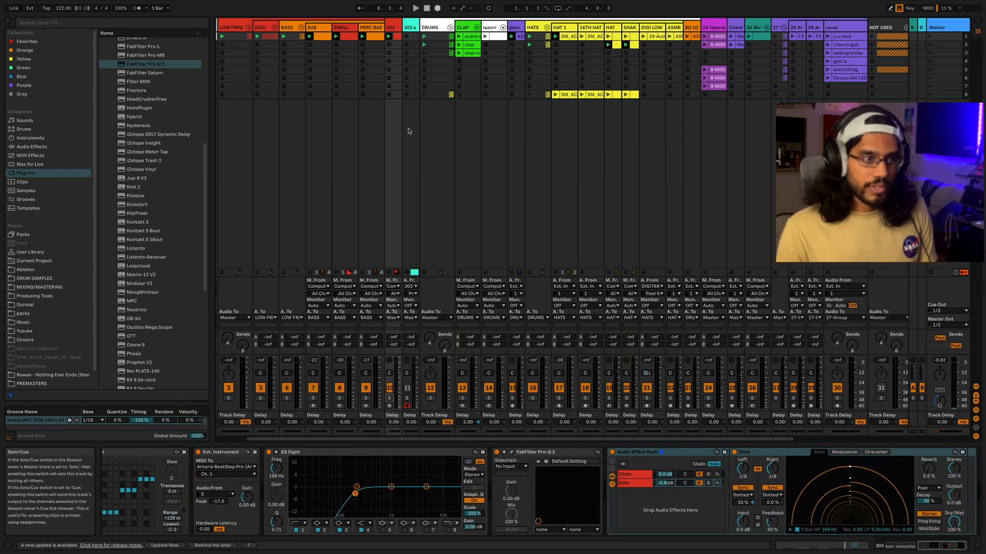
left_click(406, 27)
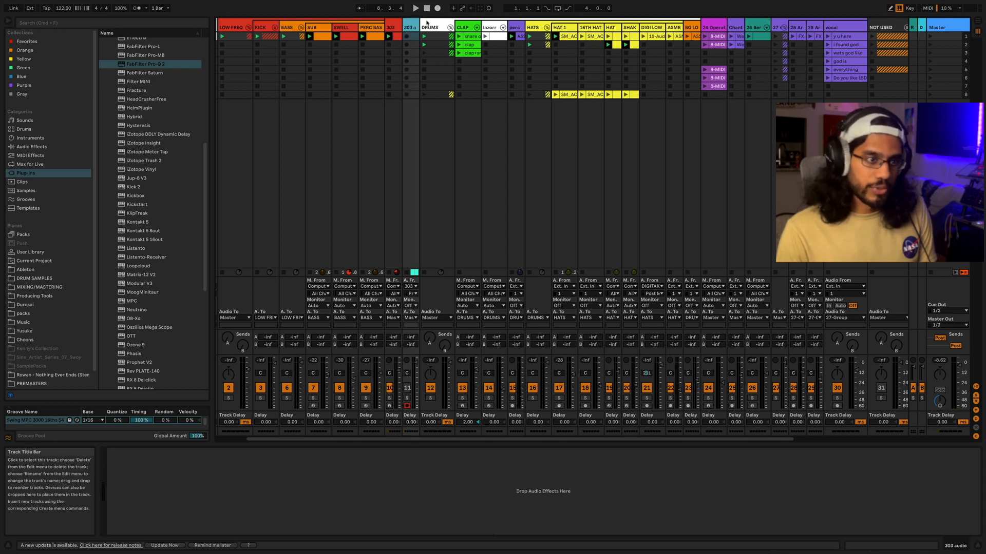
Play the DRUMS group in solo while inspecting the devices on the DRUMS, CLAP, lasorr and BG LOW PERCS tracks
left_click(428, 27)
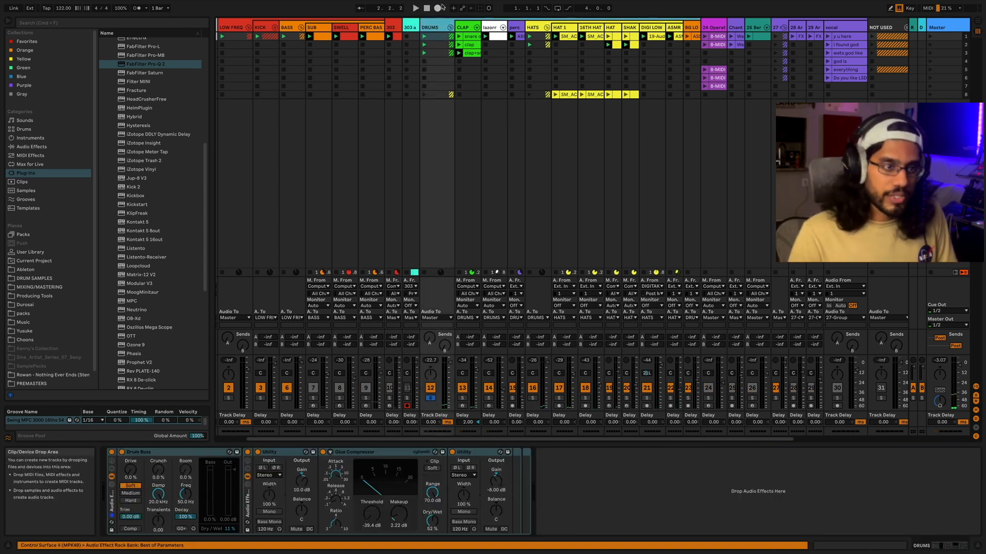
left_click(467, 27)
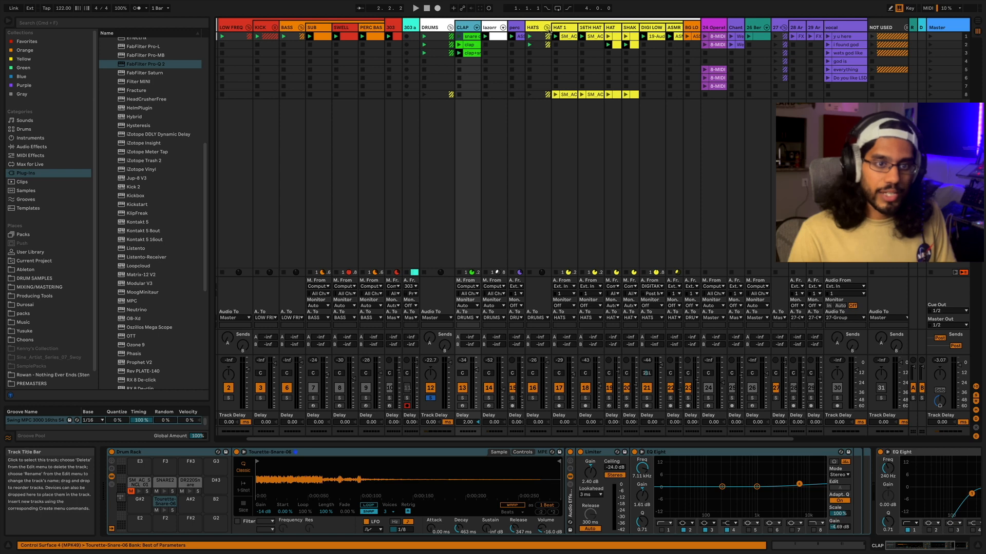
left_click(689, 27)
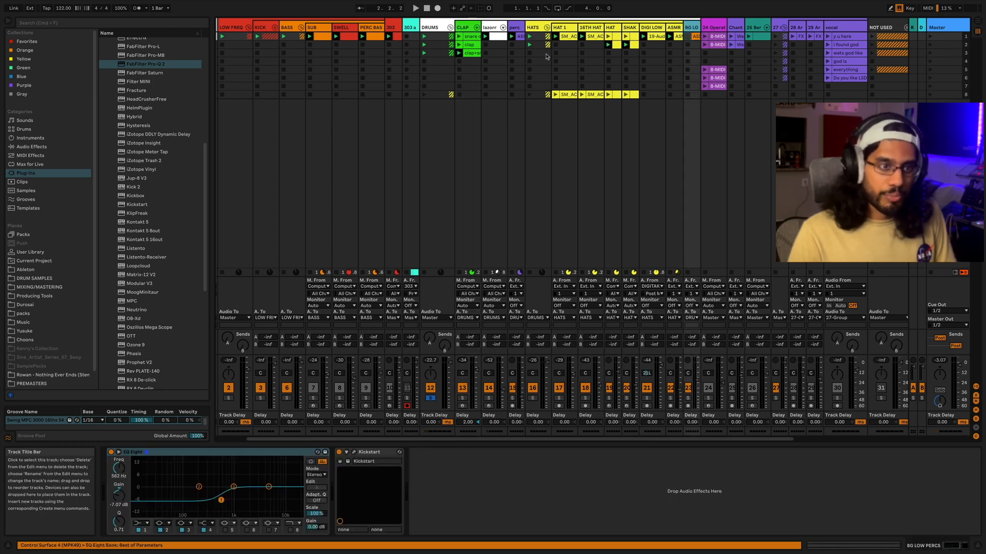
left_click(492, 27)
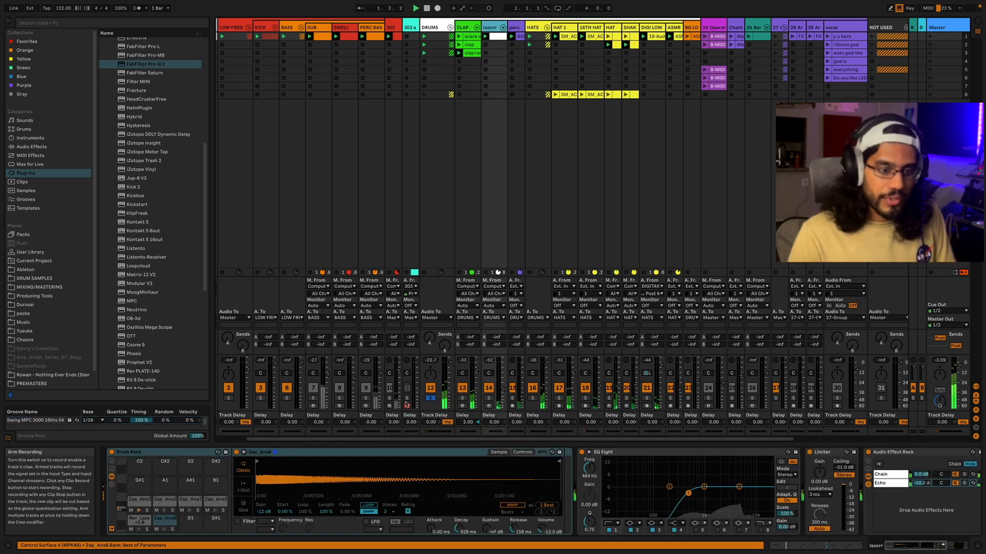
left_click(688, 37)
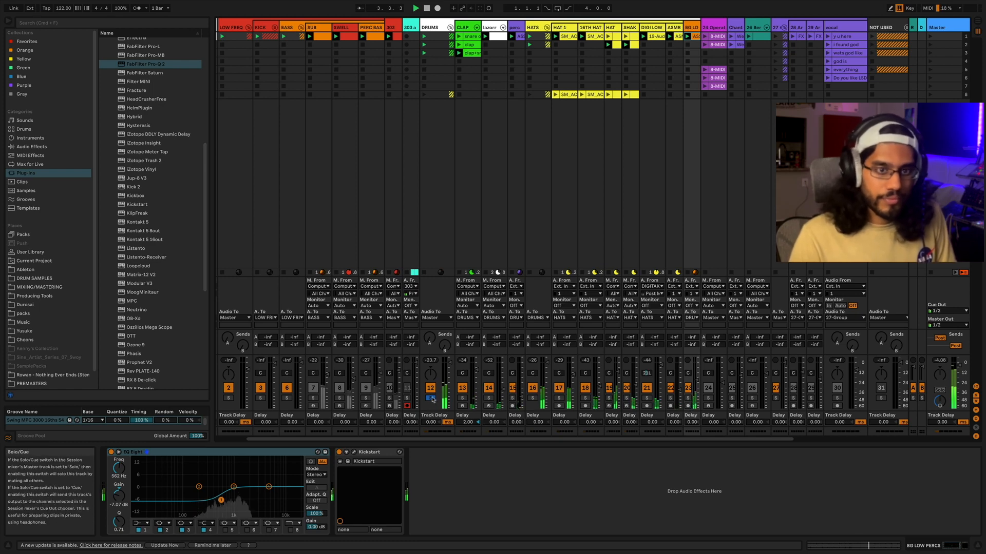
Solo the 24-Operator track and audition its first two MIDI clips while viewing their notes
scroll(685, 254, "right", 2)
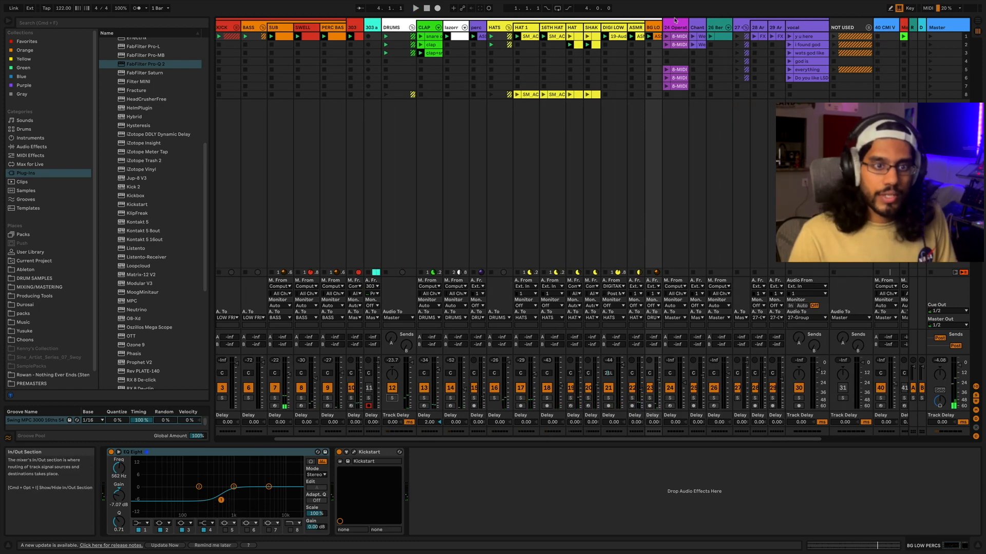
left_click(670, 398)
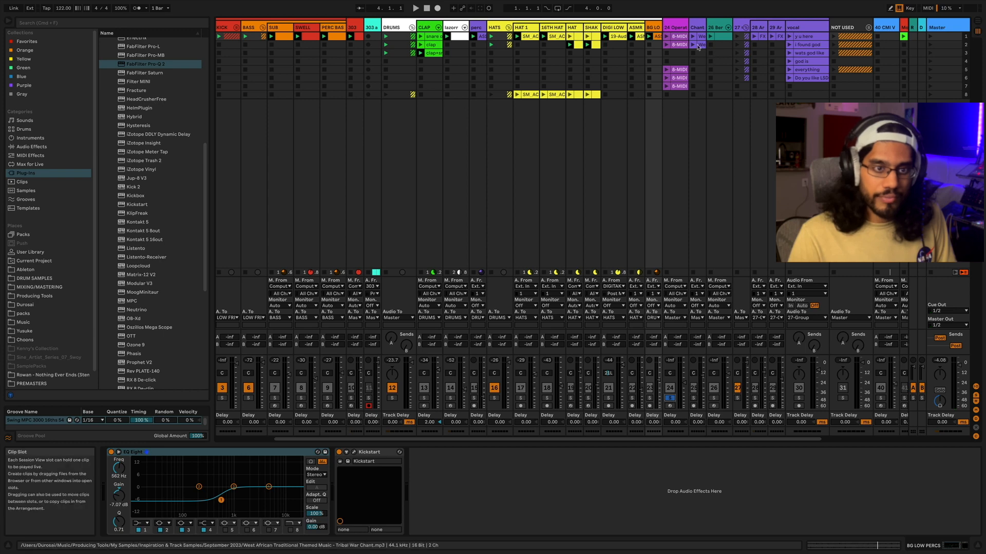
left_click(667, 26)
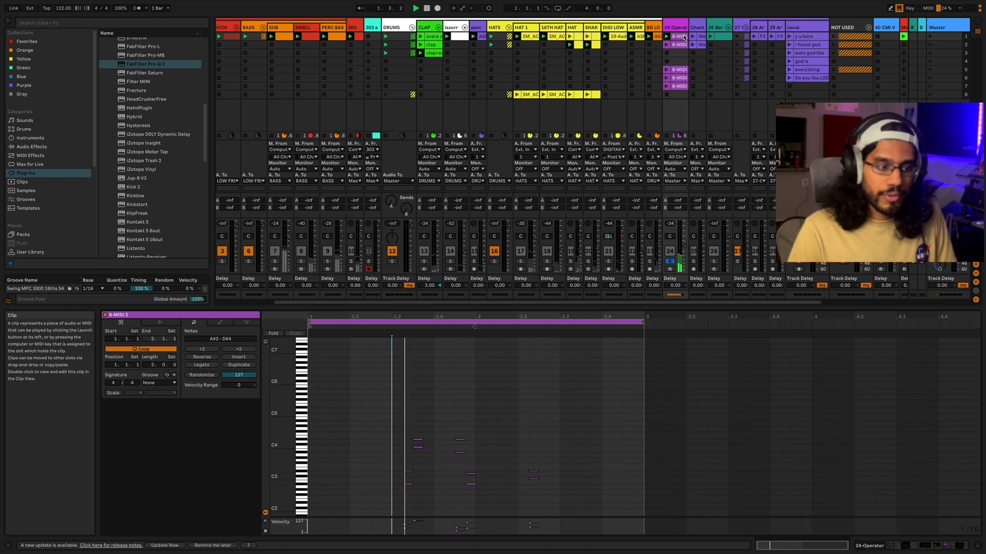
left_click(680, 37)
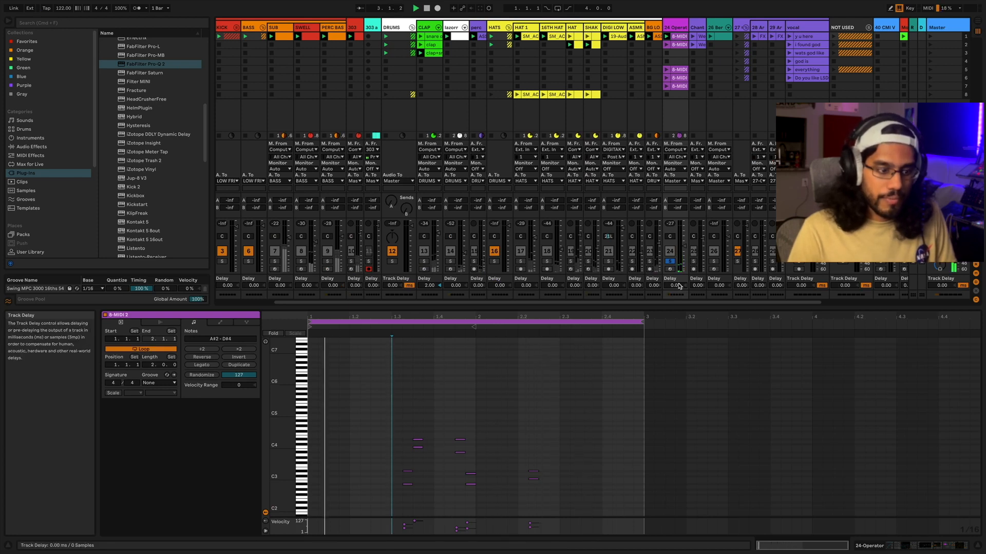
left_click(677, 46)
left_click(666, 45)
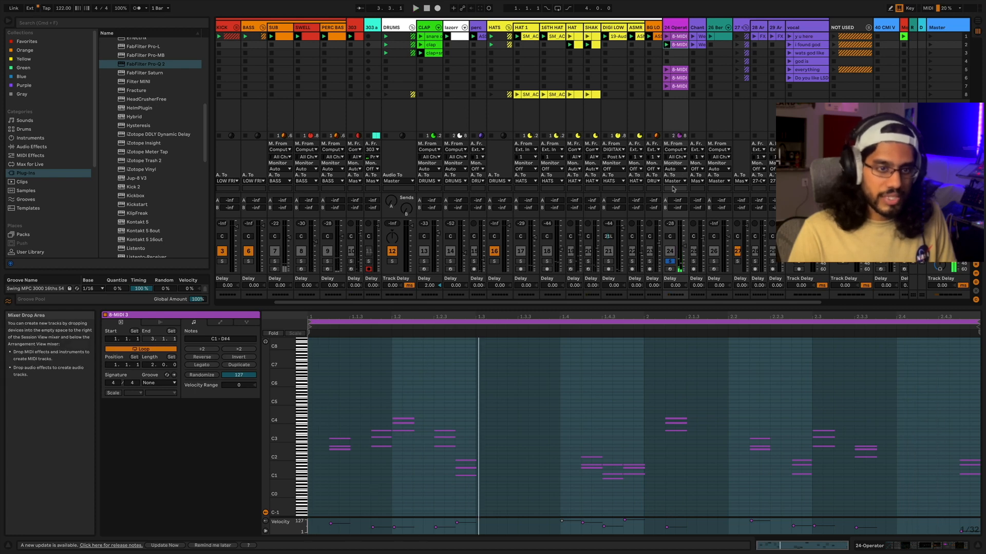
Open the Chant track's first audio clip and audition it in solo
left_click(696, 25)
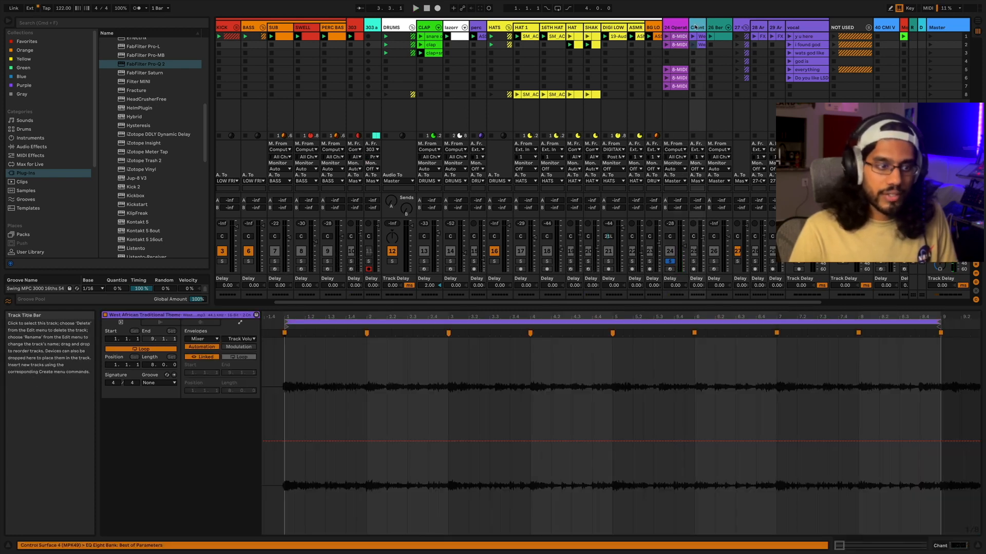
left_click(699, 36)
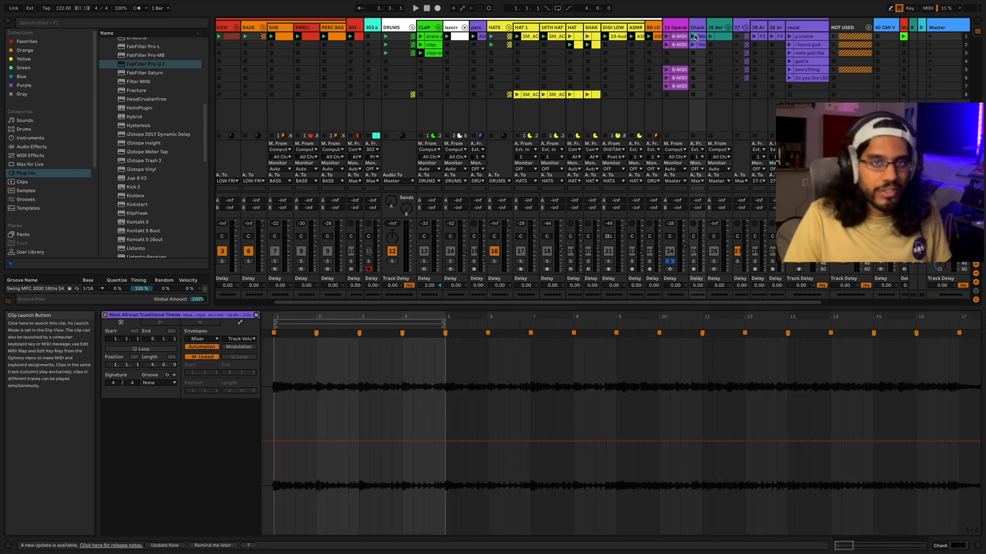
left_click(694, 37)
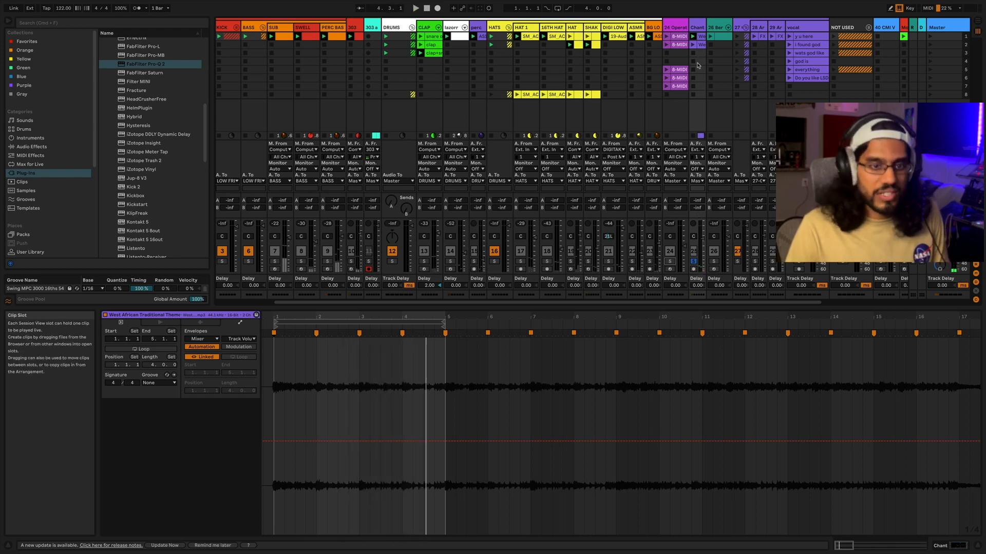
Open the 26-Bergauf track's MIDI clip and listen to it in solo while viewing its notes
double_click(717, 28)
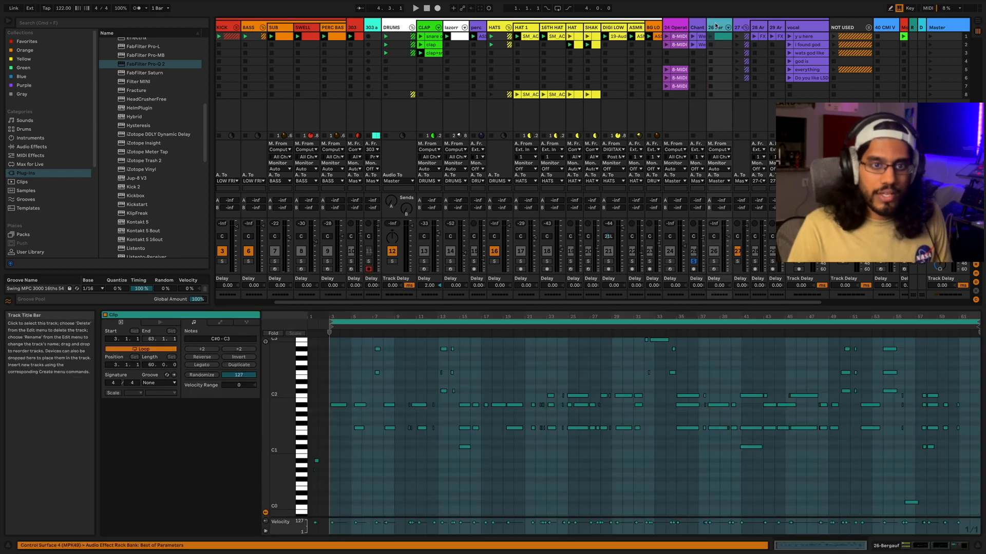
double_click(715, 37)
left_click(711, 36)
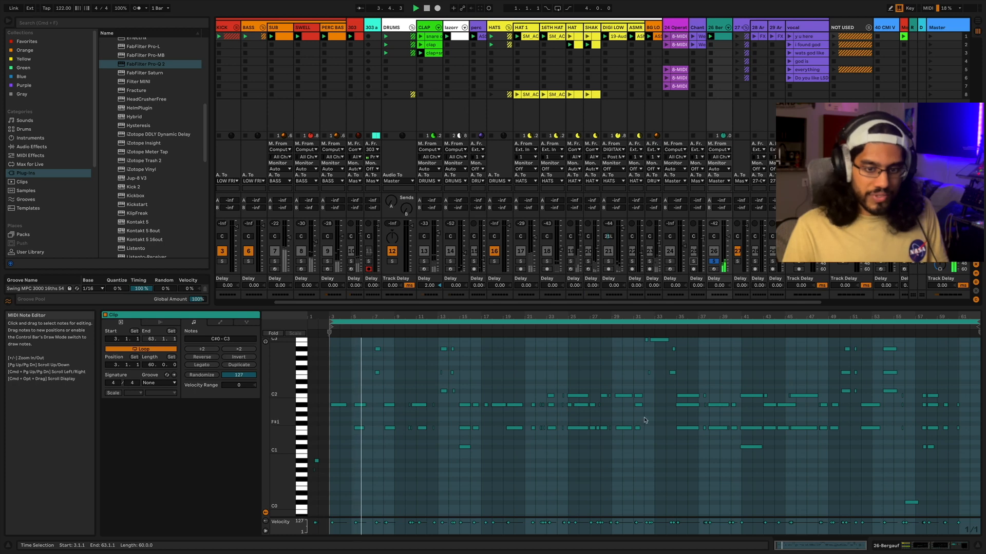
left_click(520, 381)
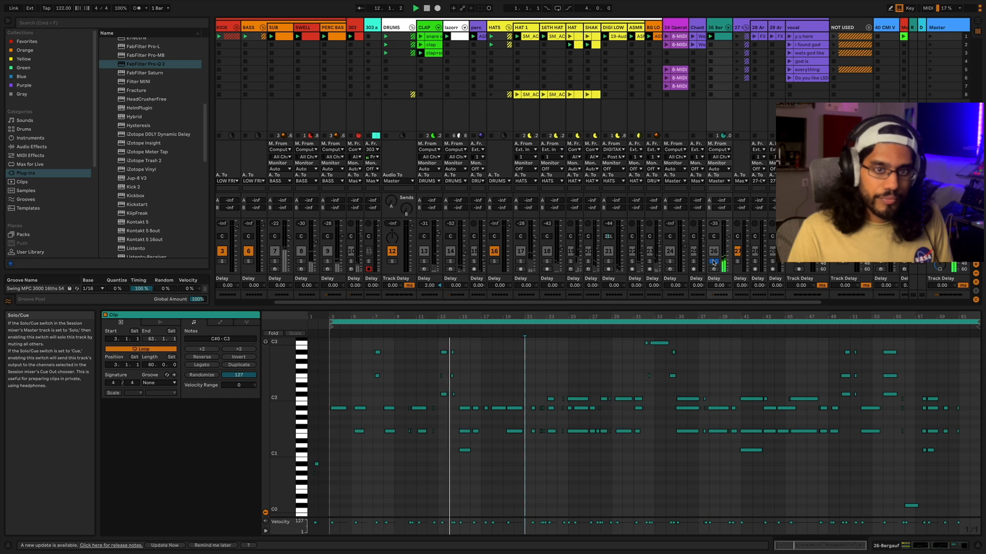
Open the FX clip on the 28-Arrival Heptapods track, play it in solo, and release the solo
left_click(754, 37)
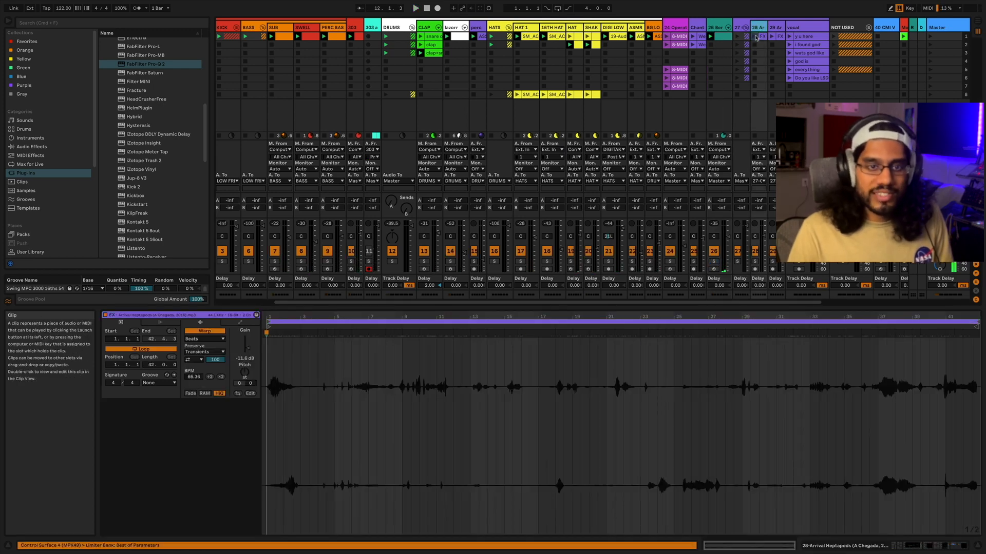
left_click(755, 262)
key("space")
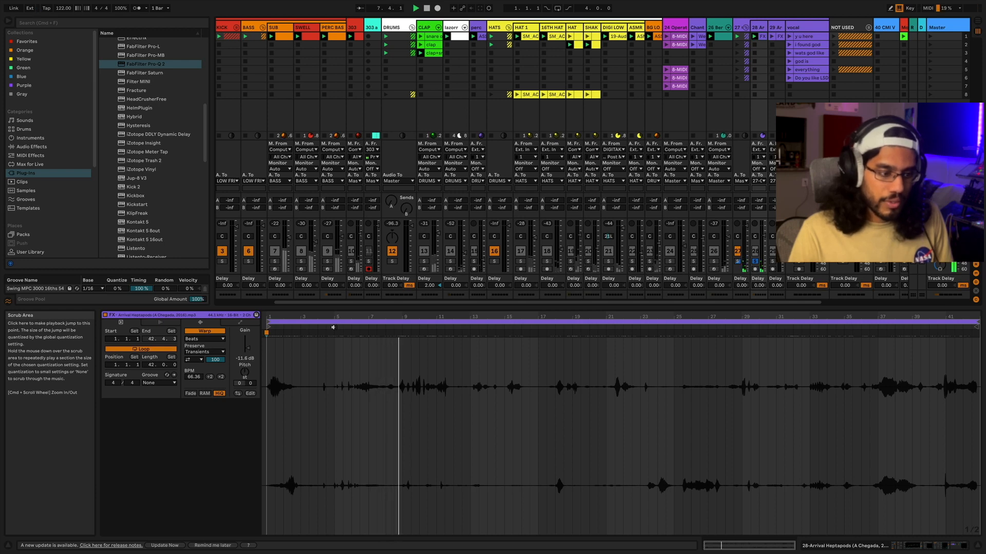
key("space")
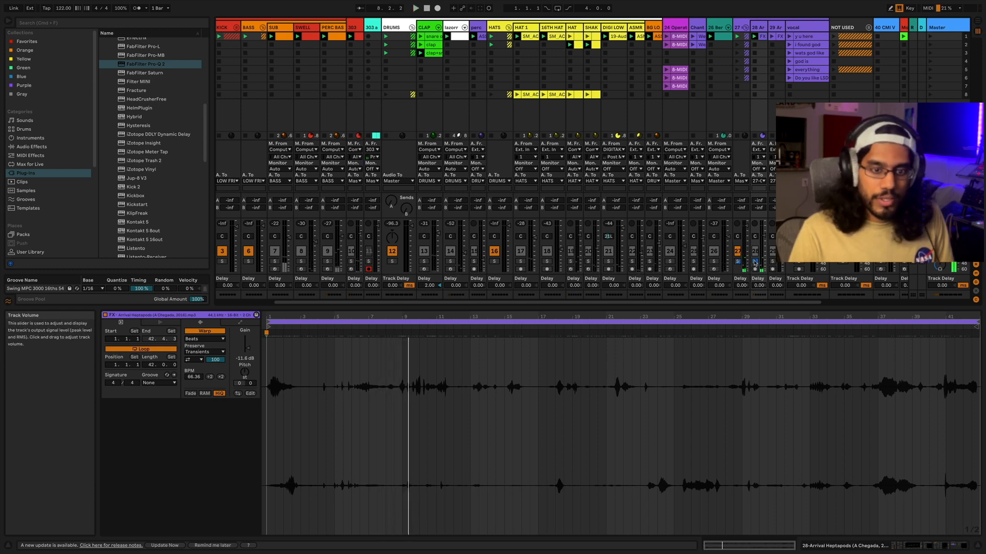
left_click(755, 262)
Open the vocal track's "y u here" clip, audition it in solo, and display the track's effect chain
left_click(815, 36)
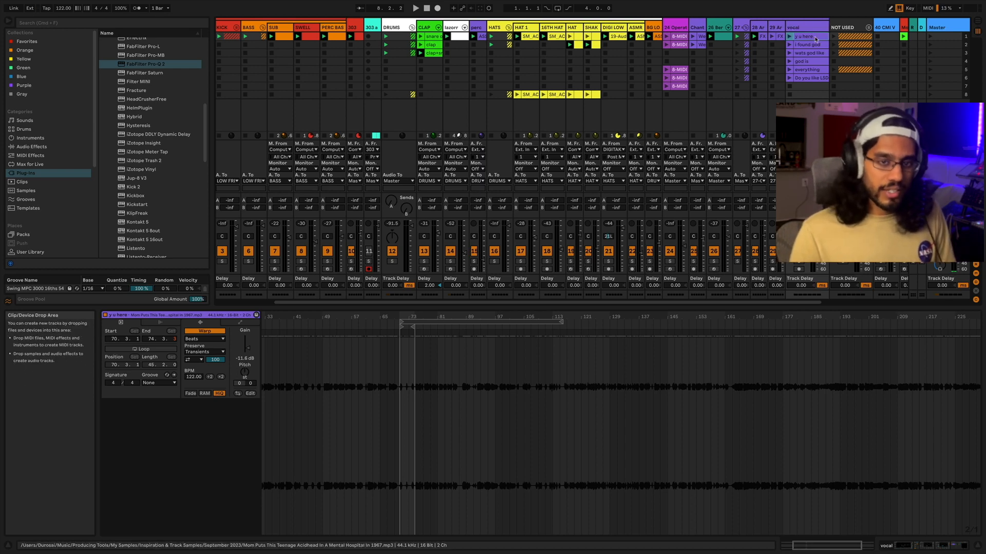
key("Down")
left_click(815, 37)
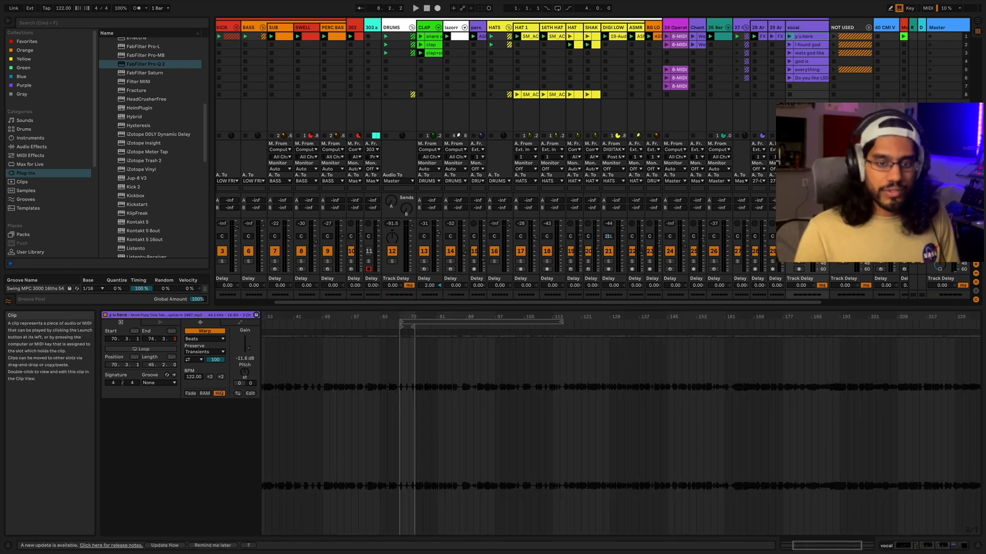
left_click(798, 261)
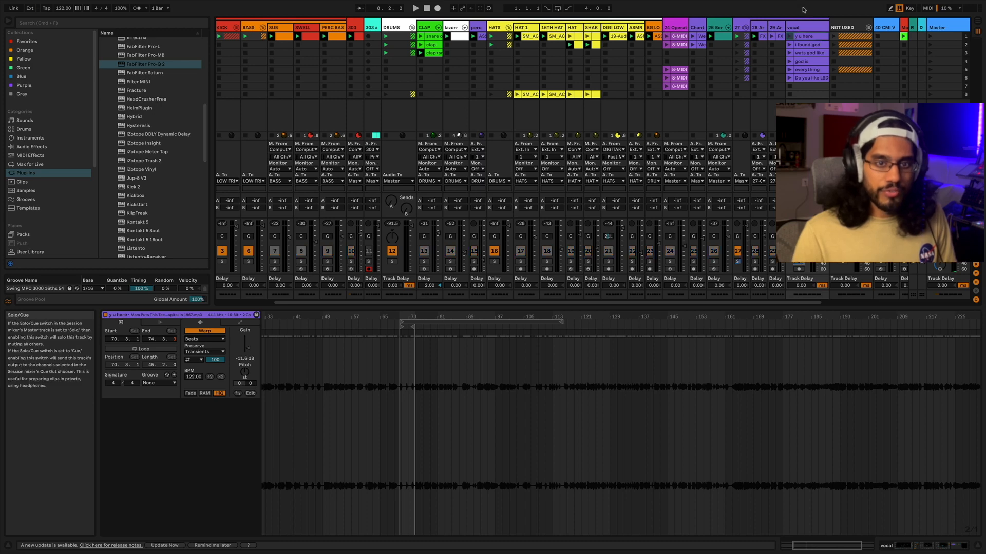
left_click(789, 37)
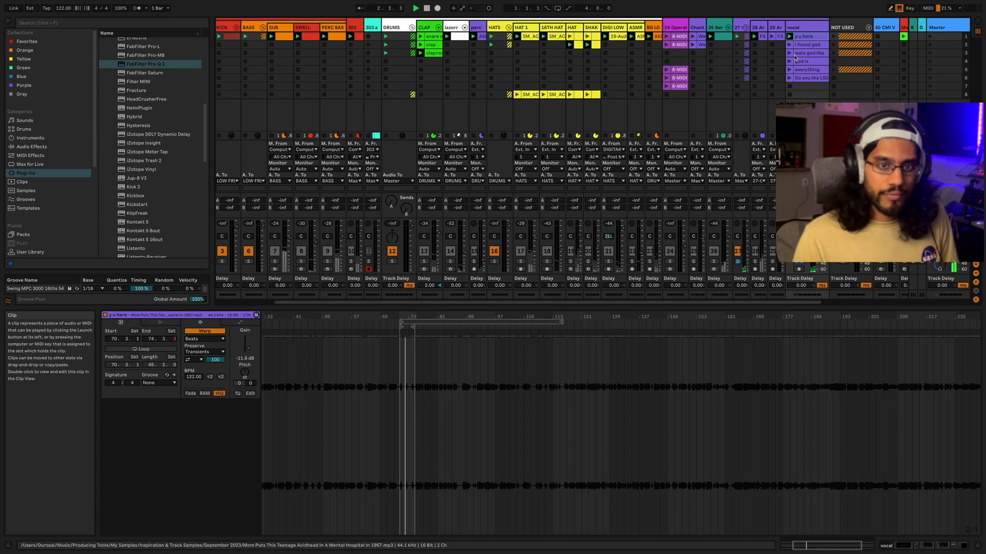
left_click(804, 27)
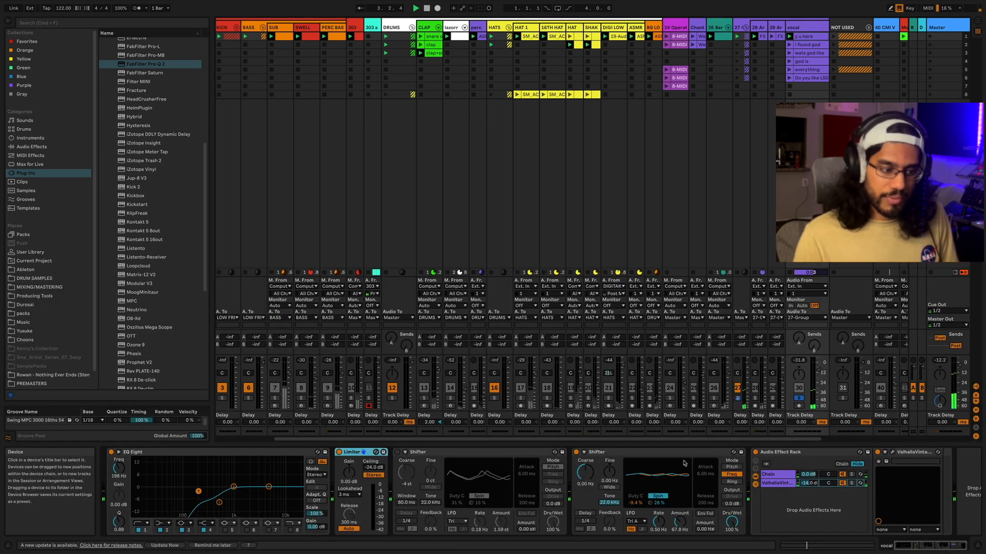
Audition the vocal track's "i found god" clip and look over the 27-Group, 26-Bergauf, Chant and LOW FREQ tracks
left_click(789, 44)
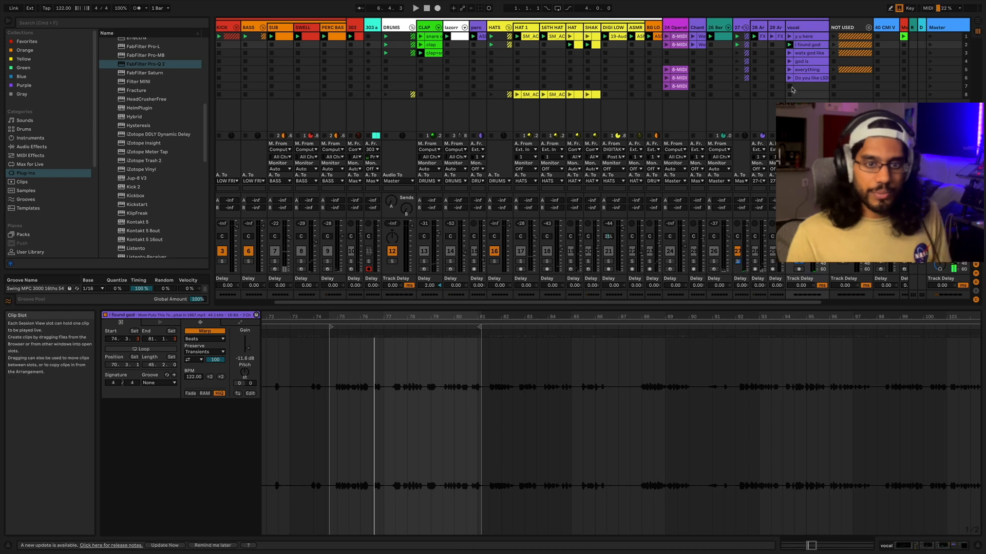
scroll(709, 224, "left", 3)
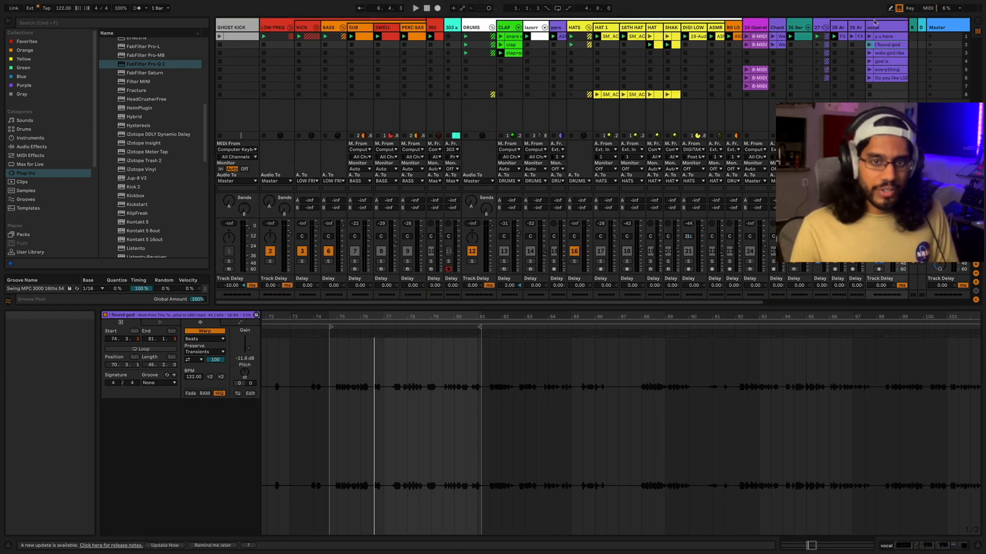
left_click(854, 28)
left_click(817, 28)
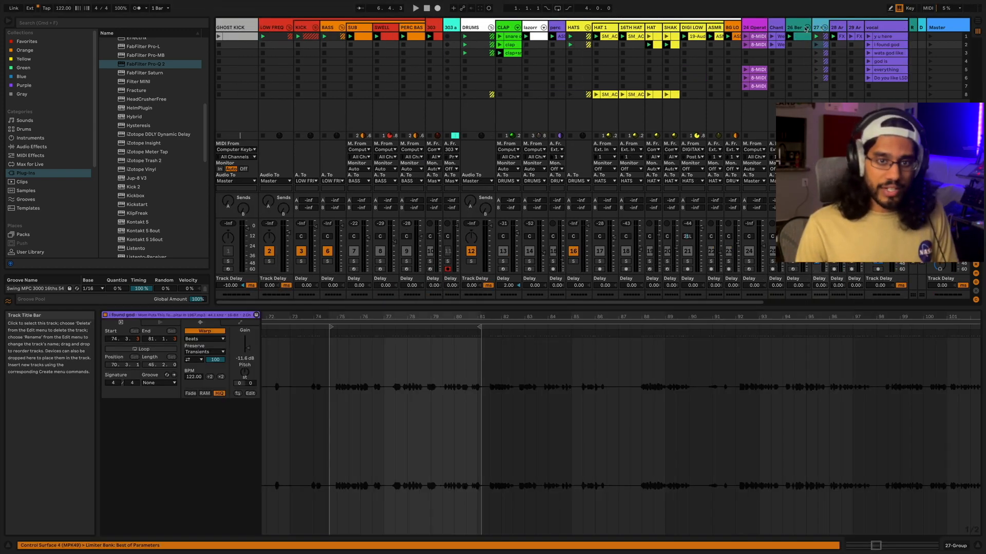
left_click(796, 28)
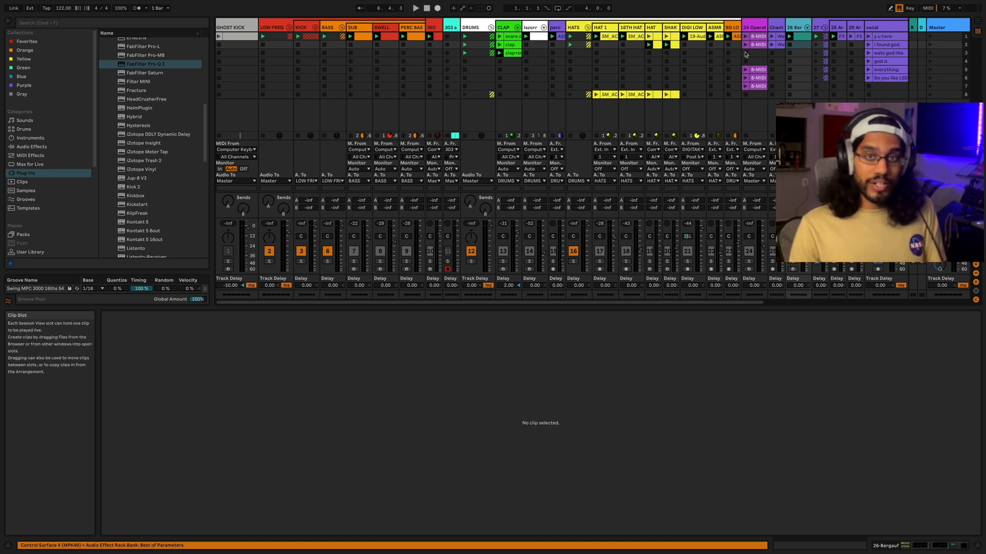
left_click(778, 27)
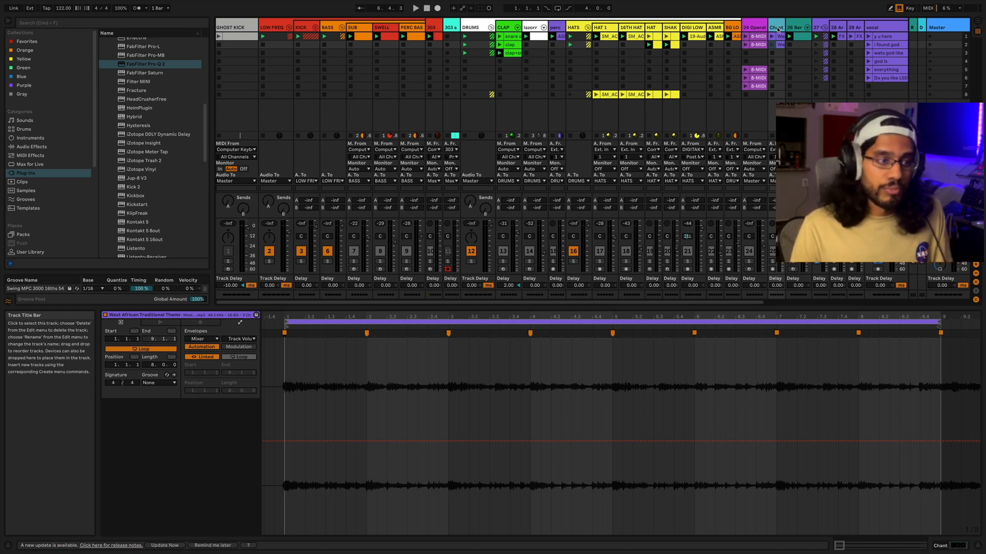
left_click(274, 30)
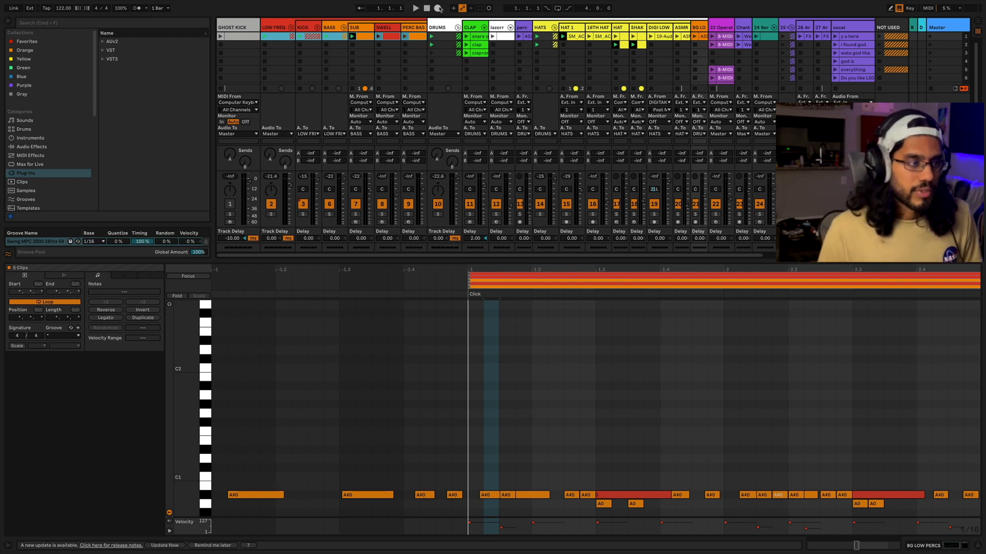
Start recording the Session performance into the arrangement and launch the BG LOW PERCS clip
left_click(438, 9)
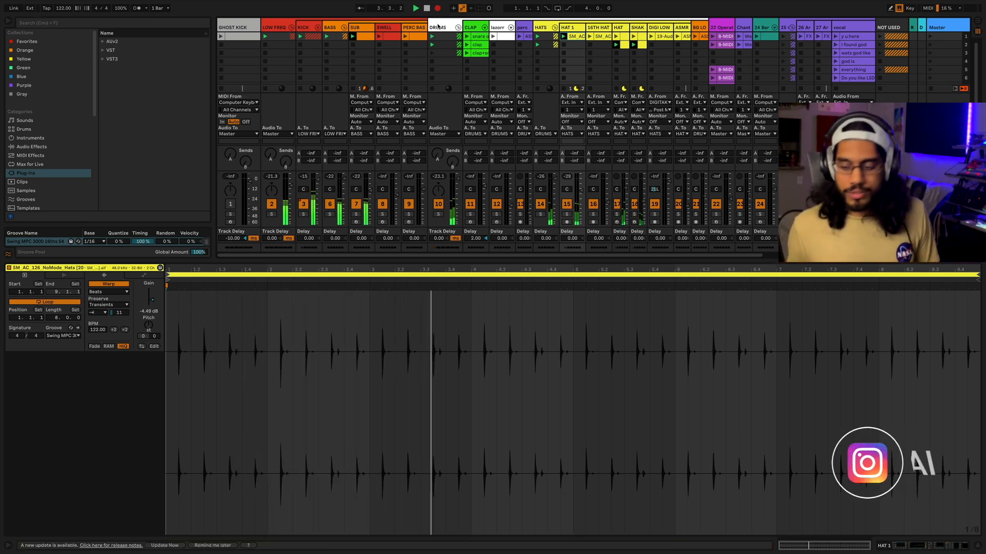
left_click(701, 37)
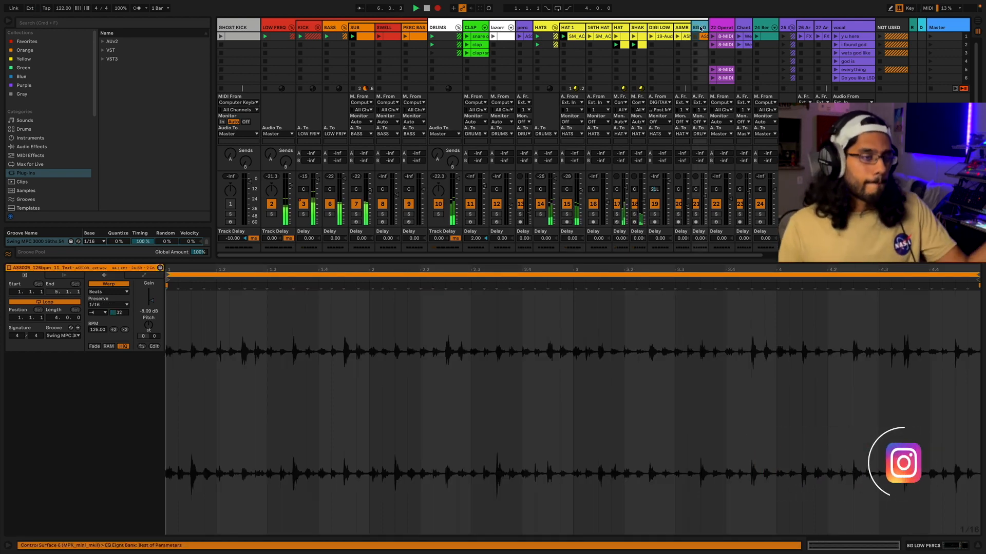
mouse_move(707, 27)
left_mouse_down()
mouse_move(723, 28)
mouse_move(709, 29)
left_mouse_up()
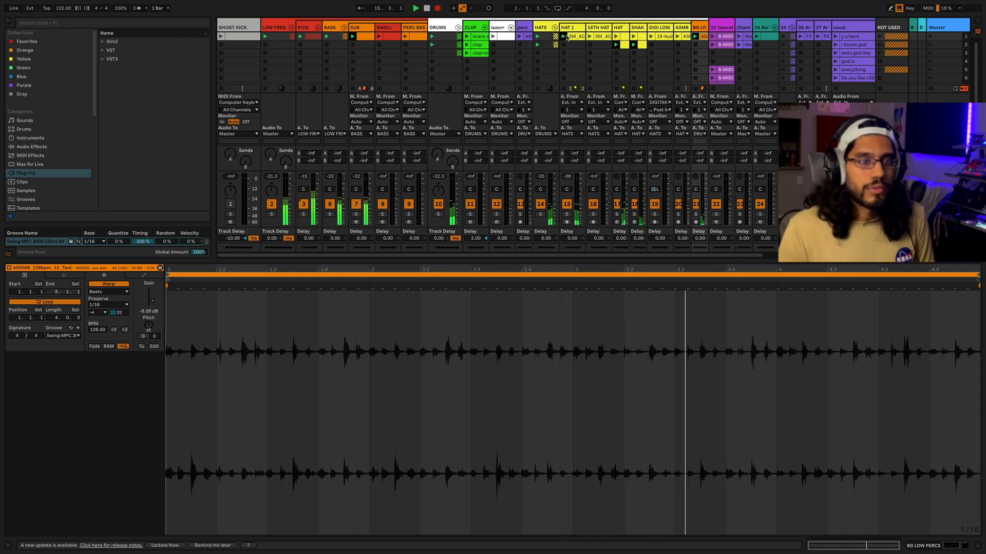
Bring in the 16TH HAT clip and the CLAP track's "snare only" clip, displaying each clip's content
left_click(598, 36)
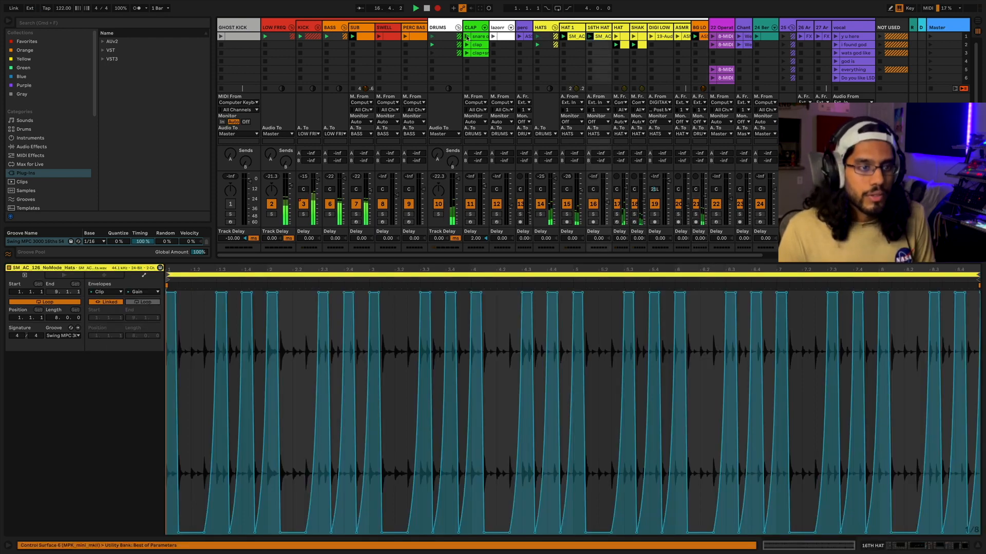
left_click(467, 37)
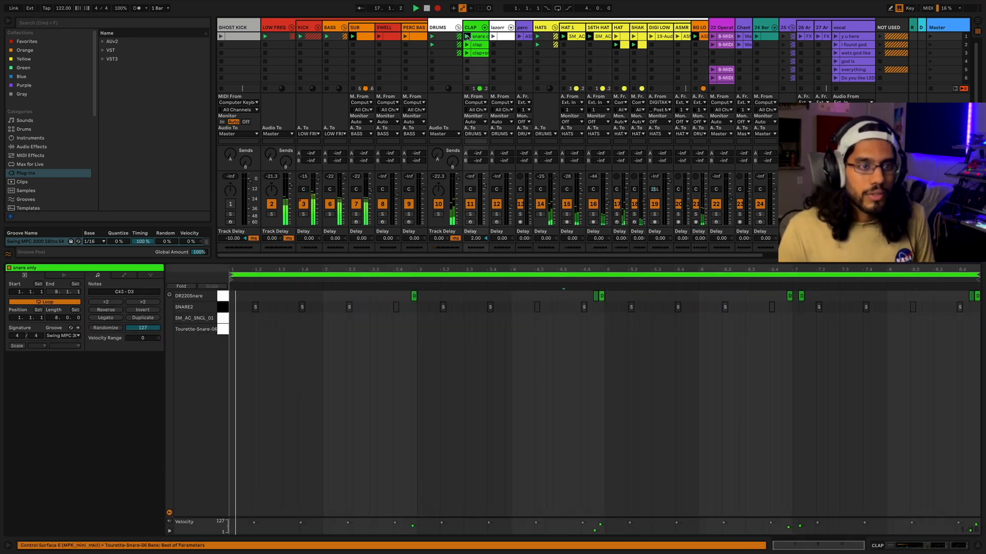
left_click(605, 28)
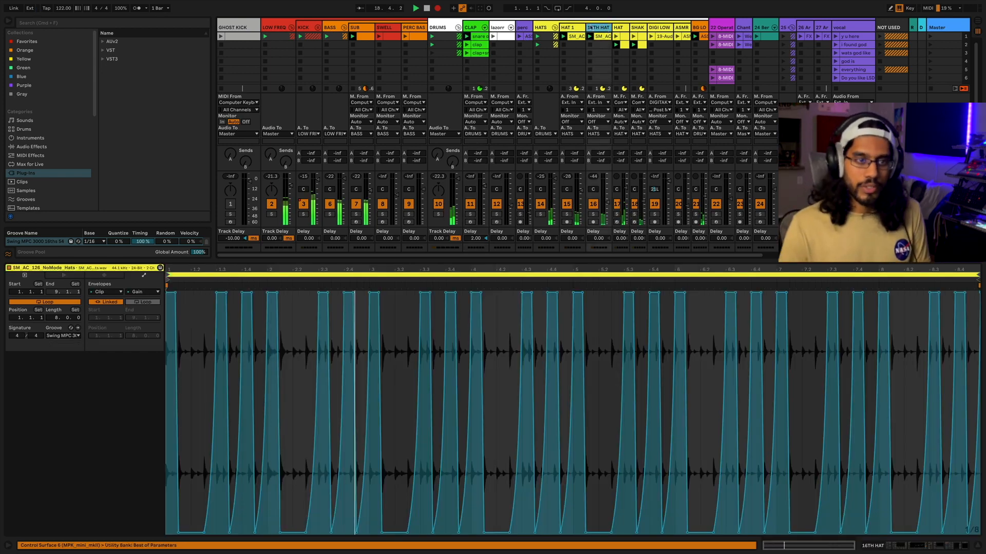
left_click(478, 37)
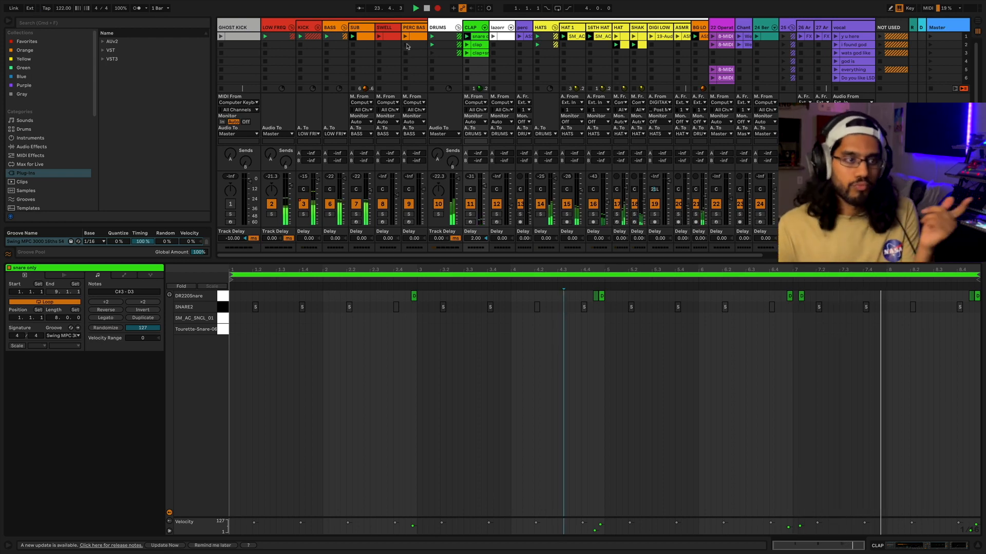
Launch the lazerr and perc clips and display the lazerr clip's notes
left_click(492, 36)
left_click(520, 37)
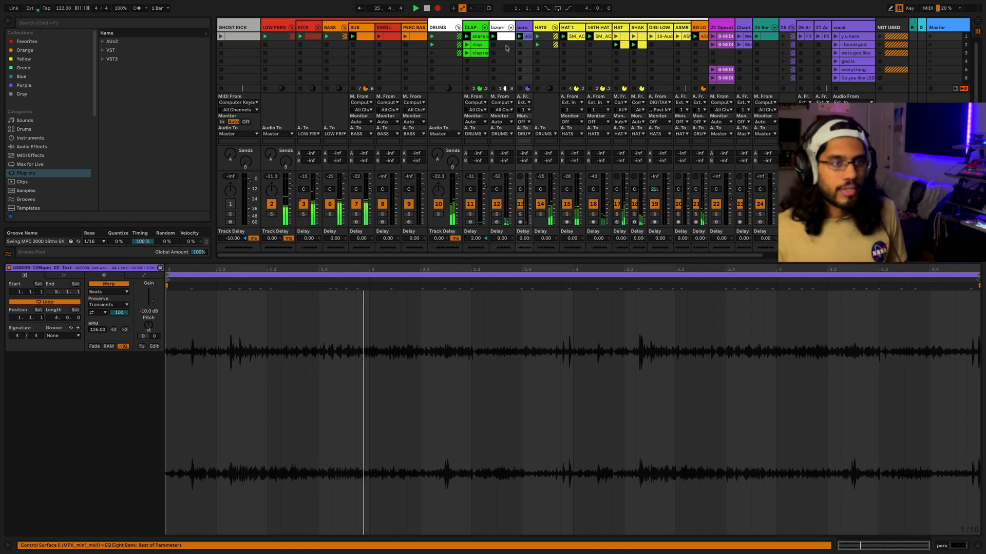
left_click(501, 27)
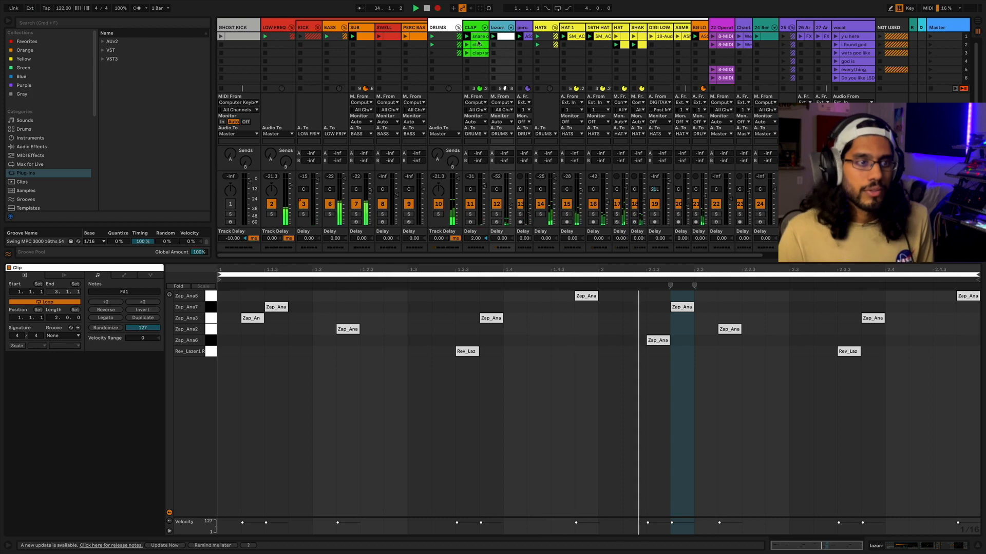
Bring in the SWELL clip and switch the CLAP track to its "clap+snare" clip
left_click(379, 37)
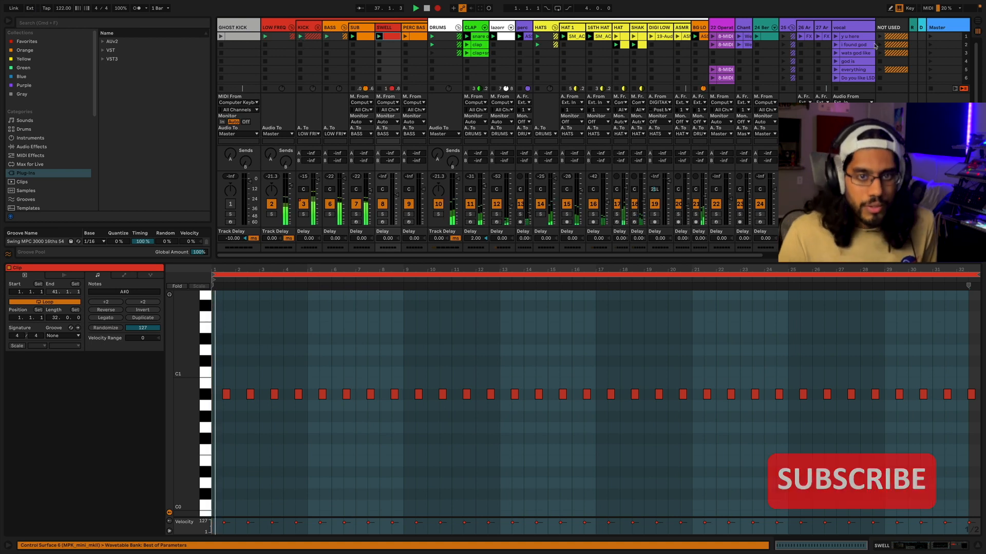
left_click(384, 30)
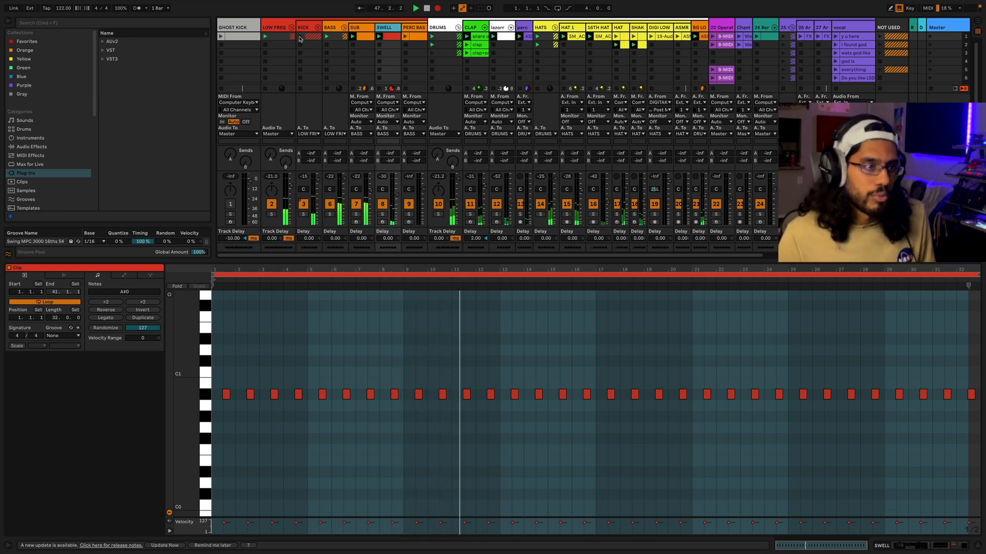
left_click(476, 53)
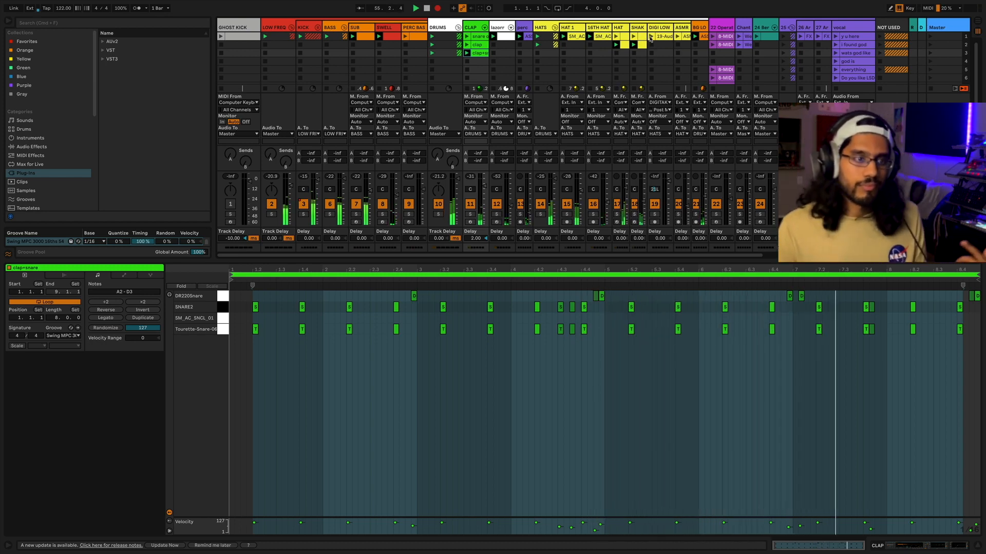
Launch the FX clip on 26-Arrival Heptapods and the 19-Audio 1 clip on DIGI LOW HATS
left_click(799, 36)
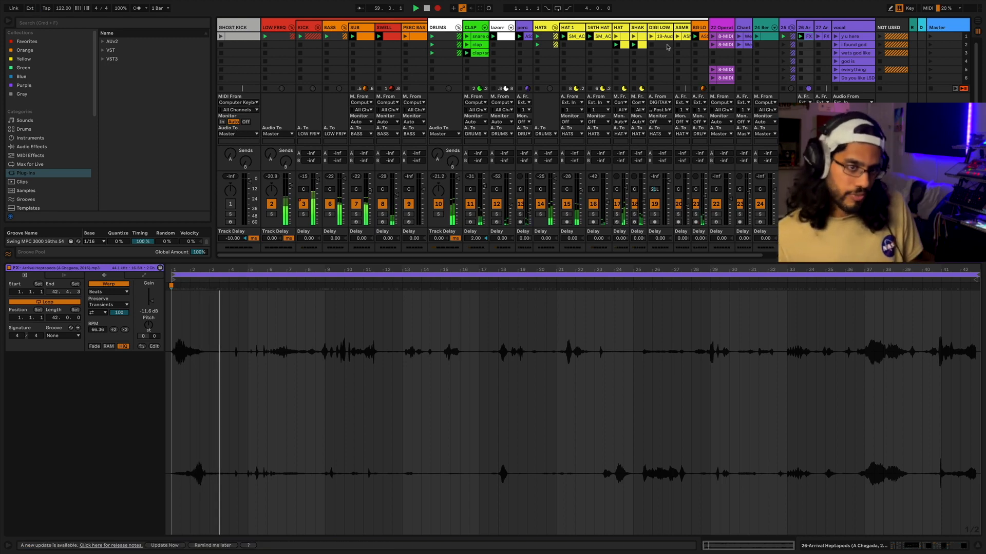
left_click(650, 39)
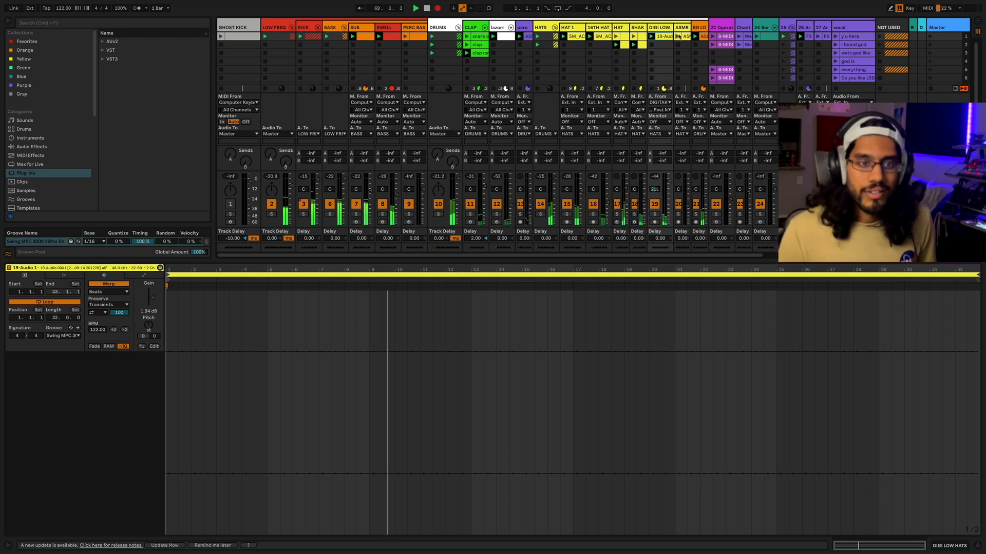
Bring in the PERC BASS clip and play the 22-Operator track's 8-MIDI 2 clip followed by its 8-MIDI 3 clip
left_click(728, 37)
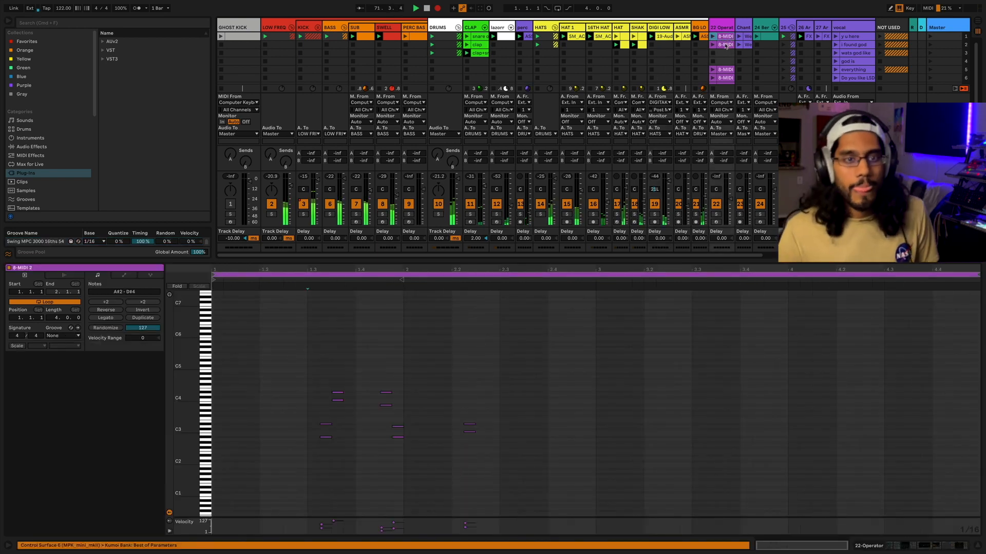
left_click(406, 38)
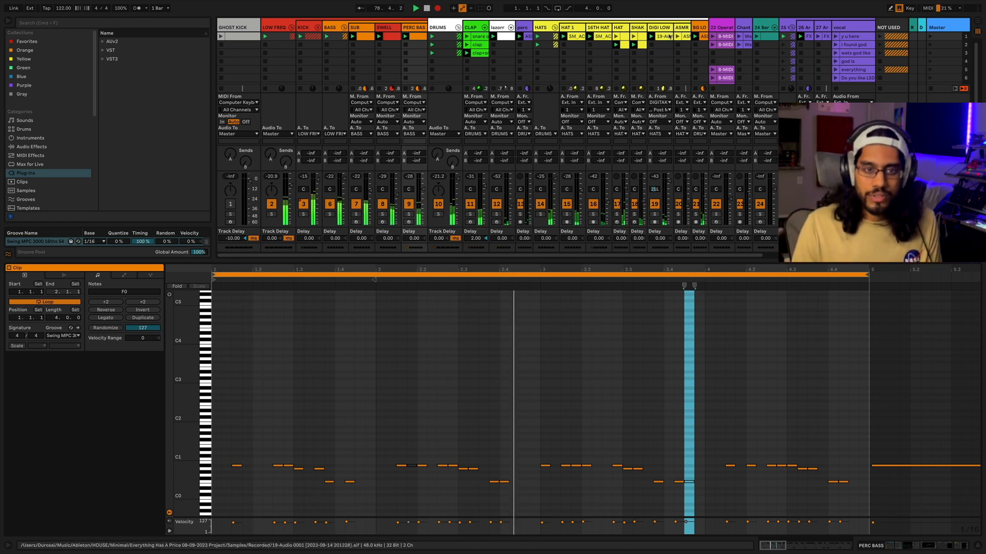
left_click(712, 37)
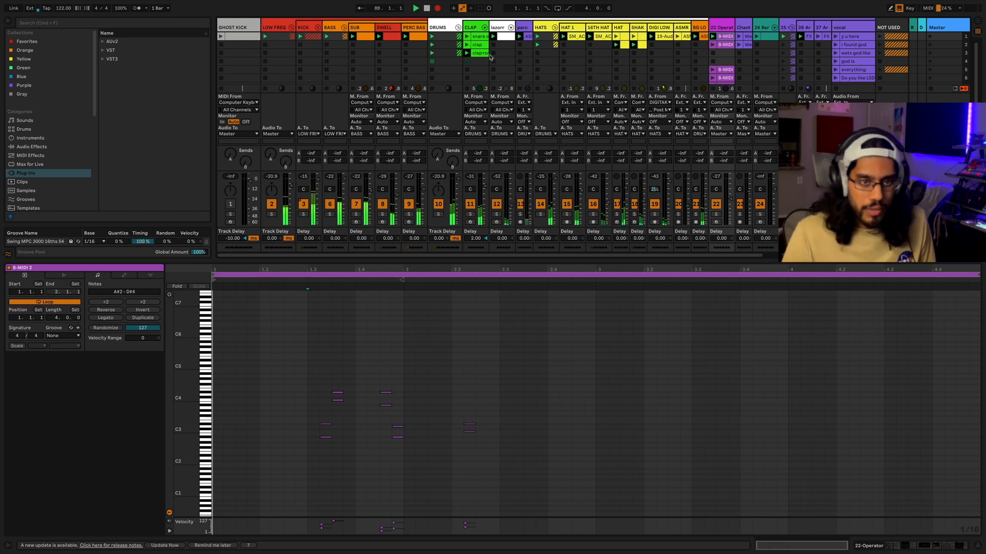
left_click(713, 45)
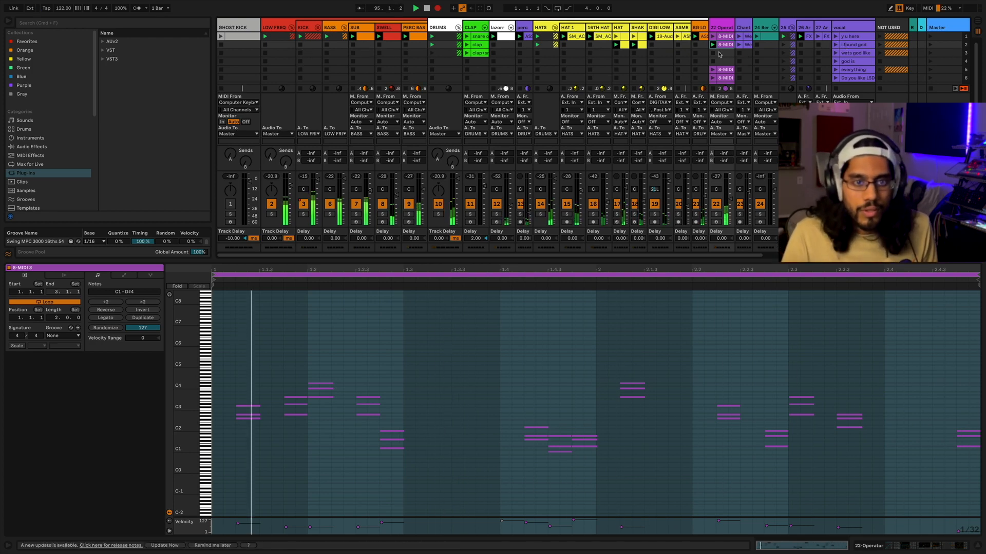
Play the vocal track's "y u here" clip followed by its "i found god" clip
left_click(835, 39)
left_click(835, 36)
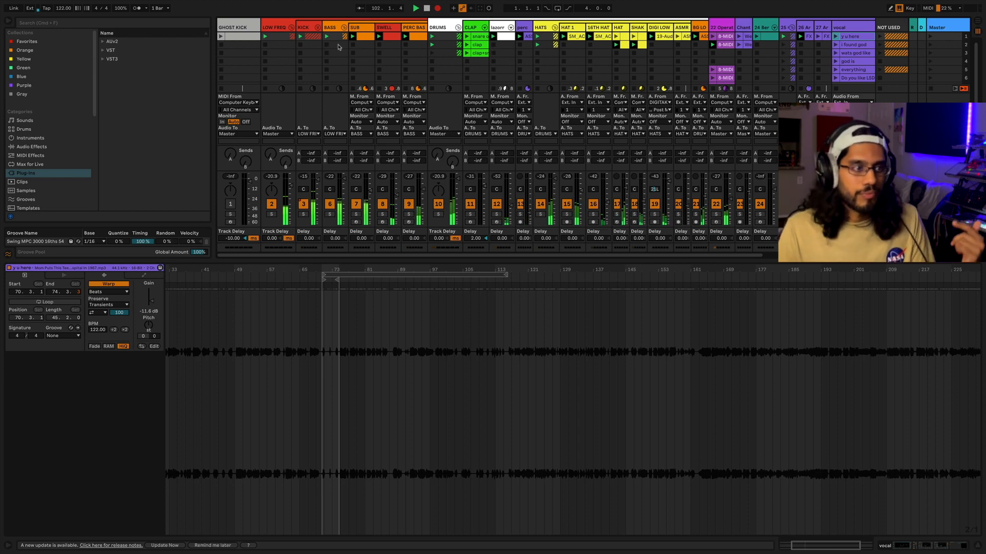
left_click(835, 45)
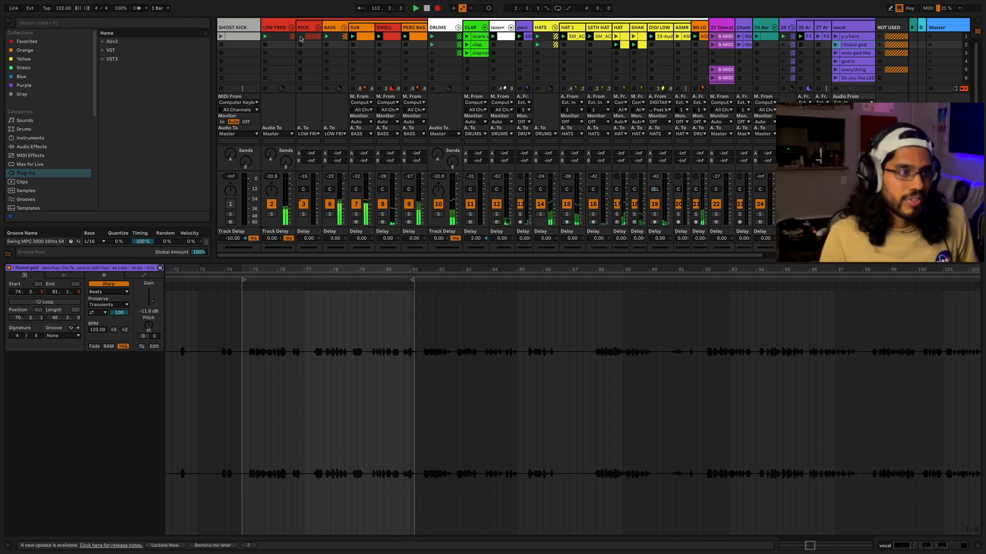
Bring in the "clap+snare" and 24-Bergauf clips and briefly check the recording in Arrangement View
left_click(464, 53)
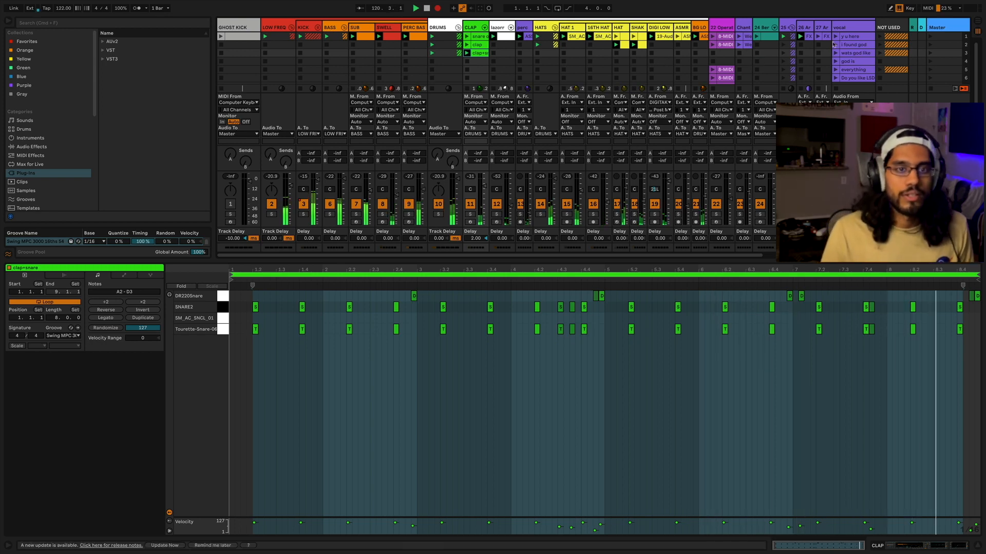
left_click(753, 153)
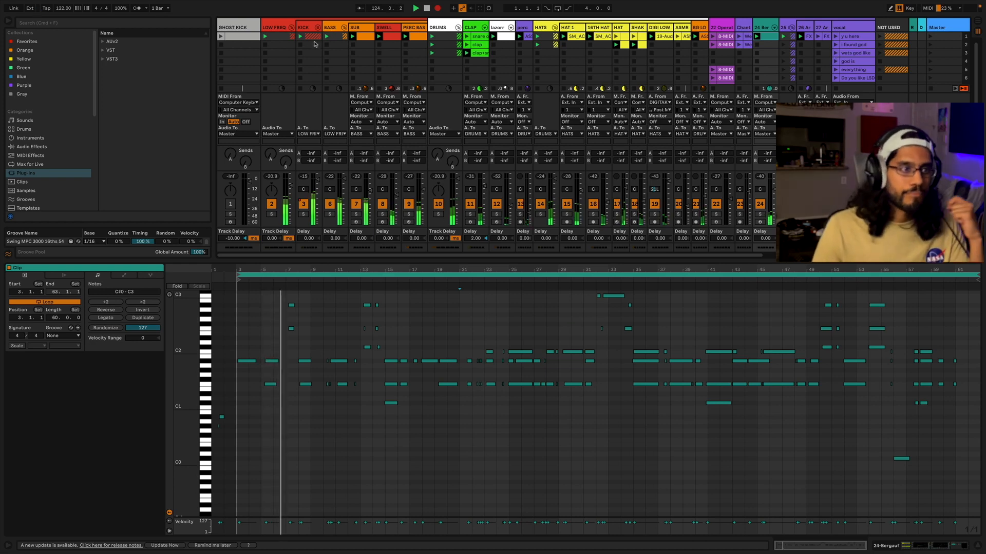
key("Tab")
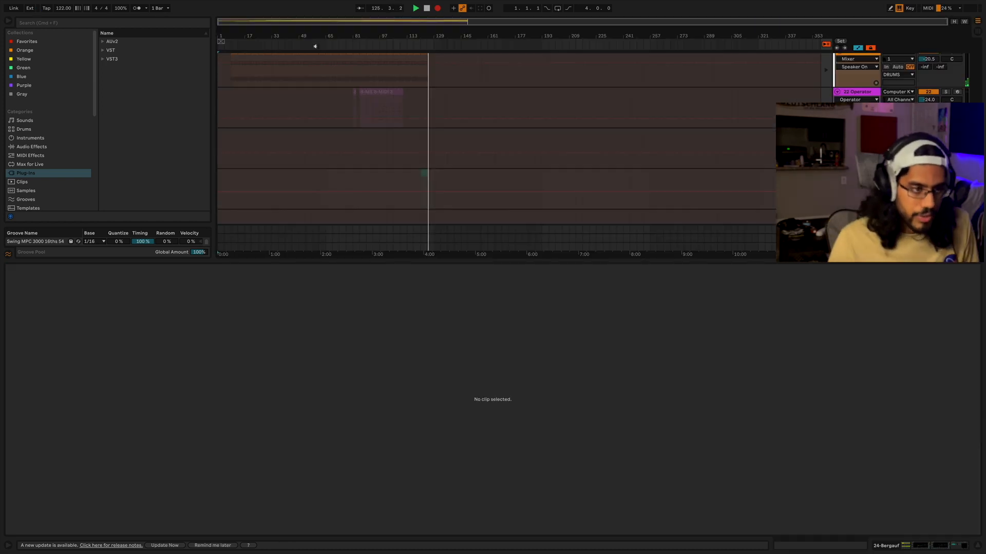
key("Tab")
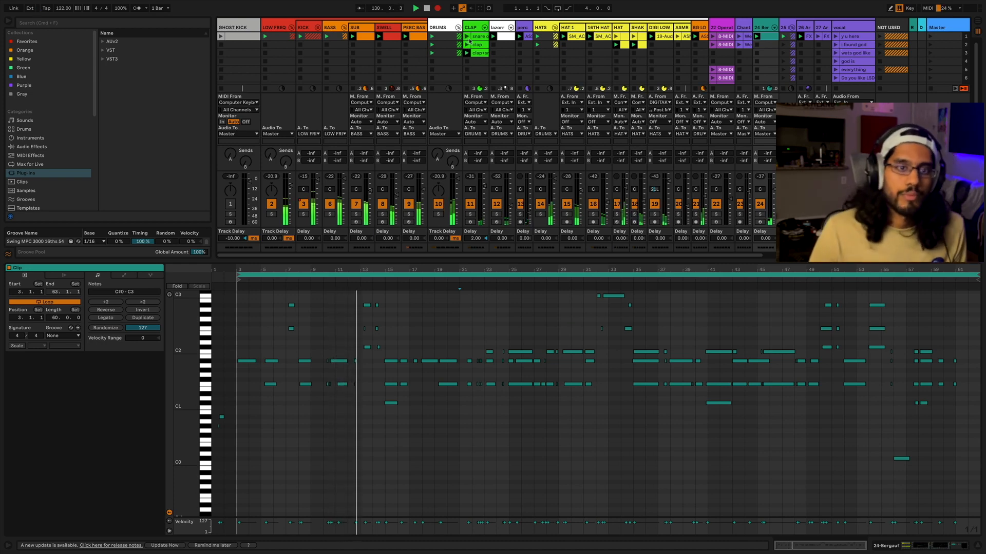
Play the vocal track's "wats god like" clip followed by its "god is" clip
left_click(835, 53)
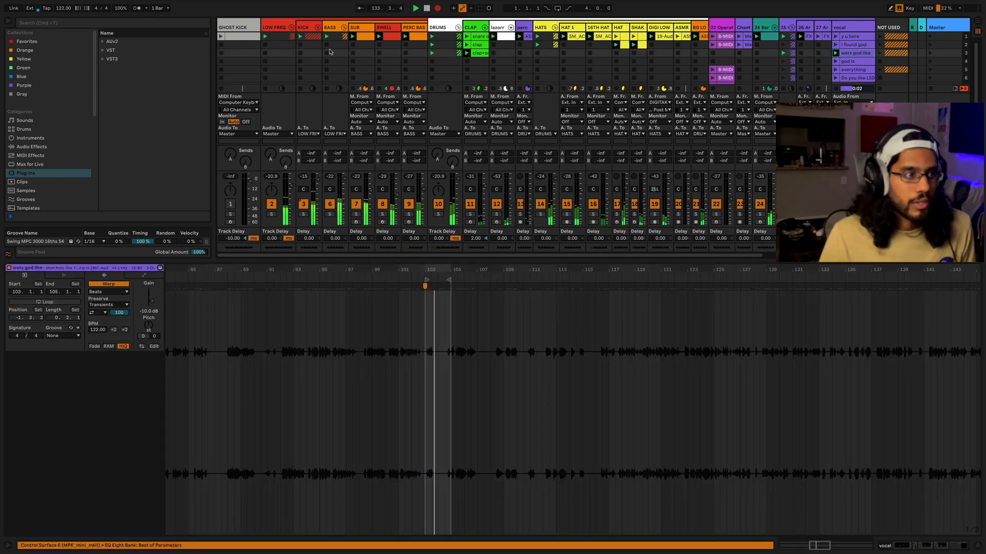
left_click(834, 62)
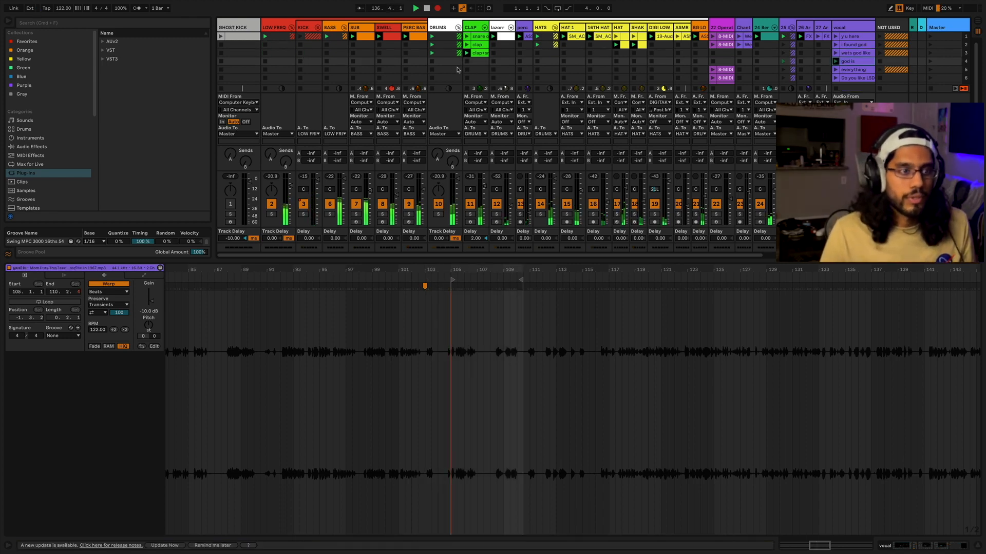
Stop the CLAP track briefly, bring back its "clap+snare" clip, and launch the vocal track's "everything" clip
left_click(467, 63)
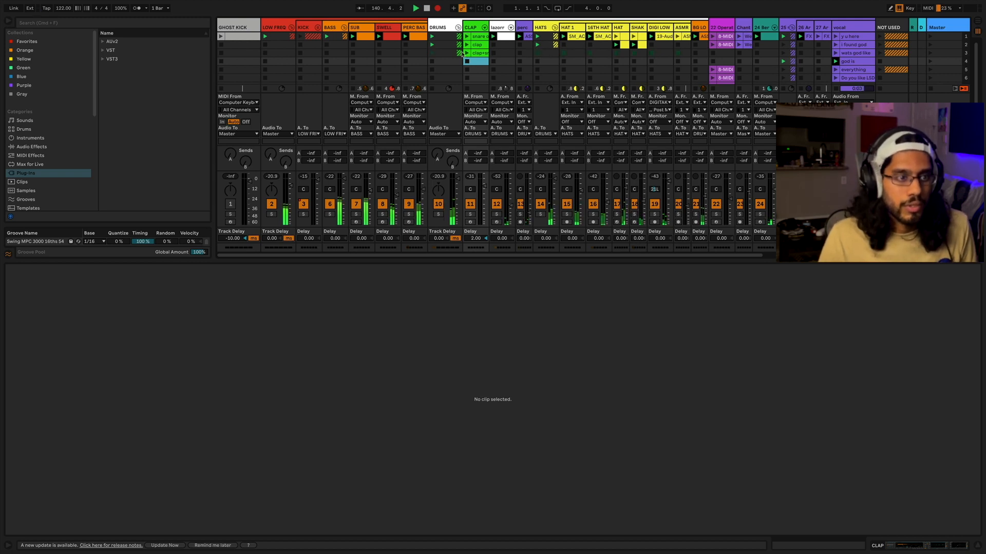
left_click(465, 53)
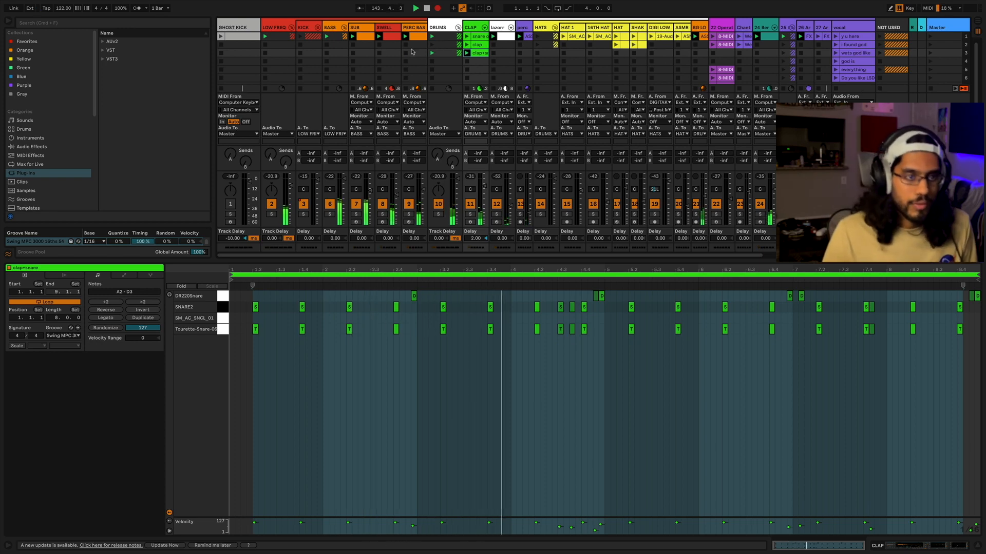
left_click(836, 69)
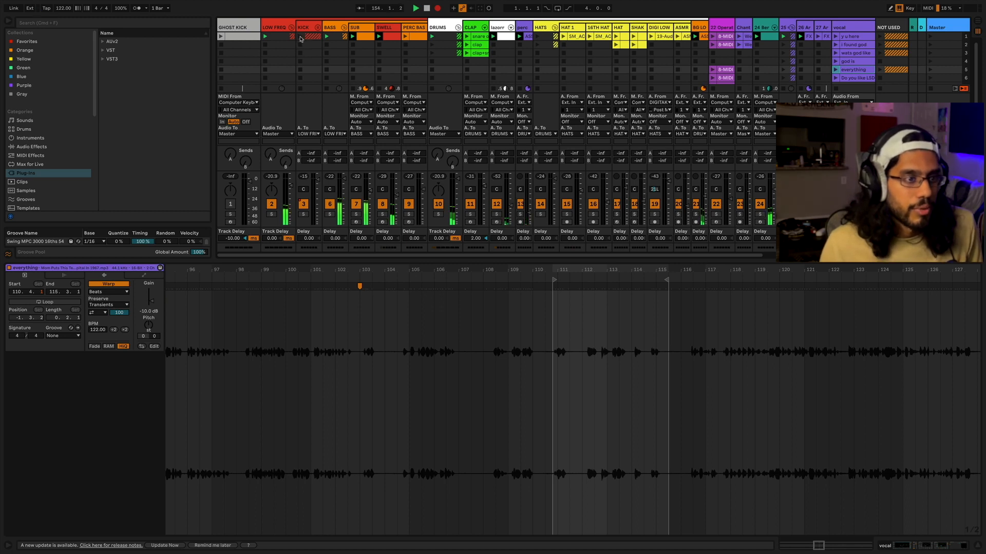
Bring in the "clap+snare" and 16TH HAT clips, and play the 22-Operator track's second clip twice with a stop in between
left_click(479, 54)
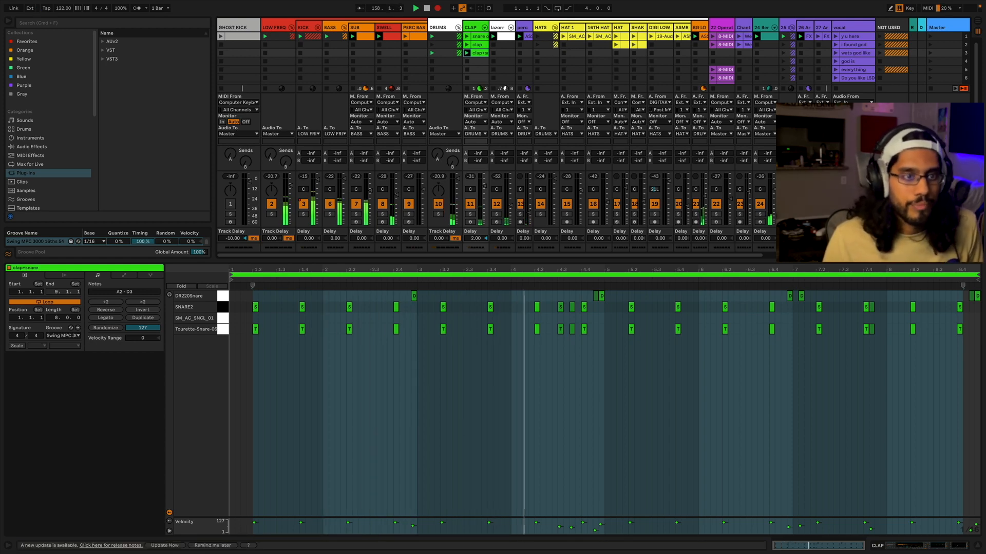
left_click(590, 39)
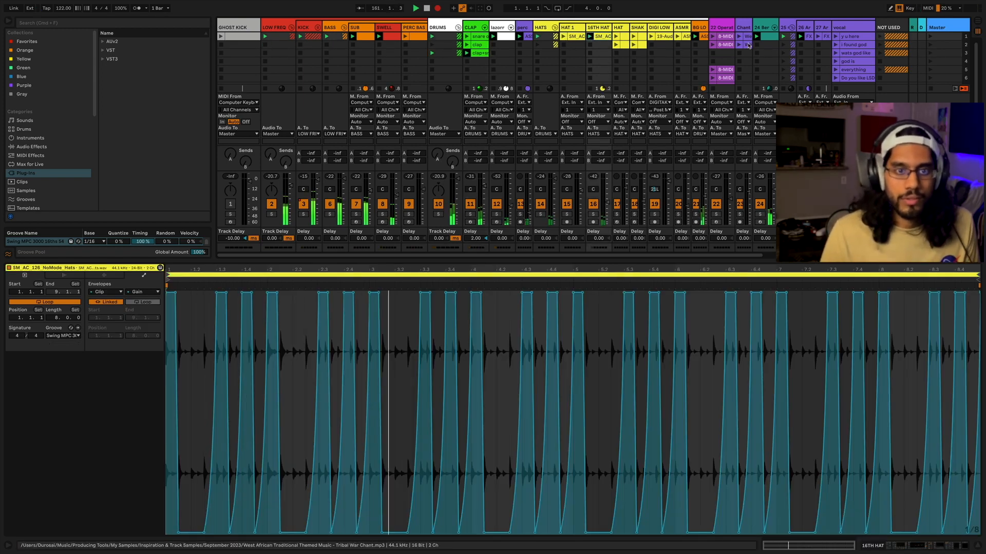
left_click(713, 45)
left_click(637, 46)
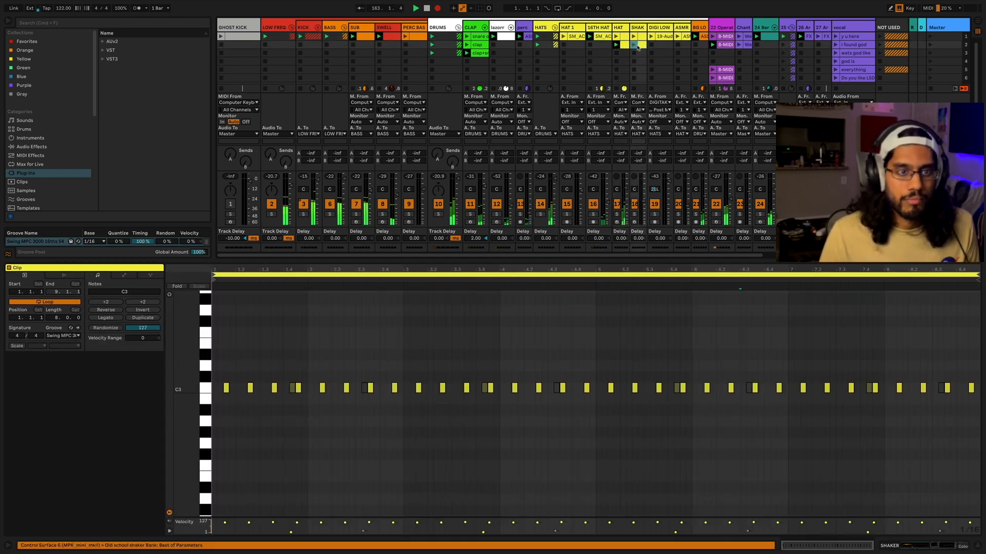
left_click(715, 53)
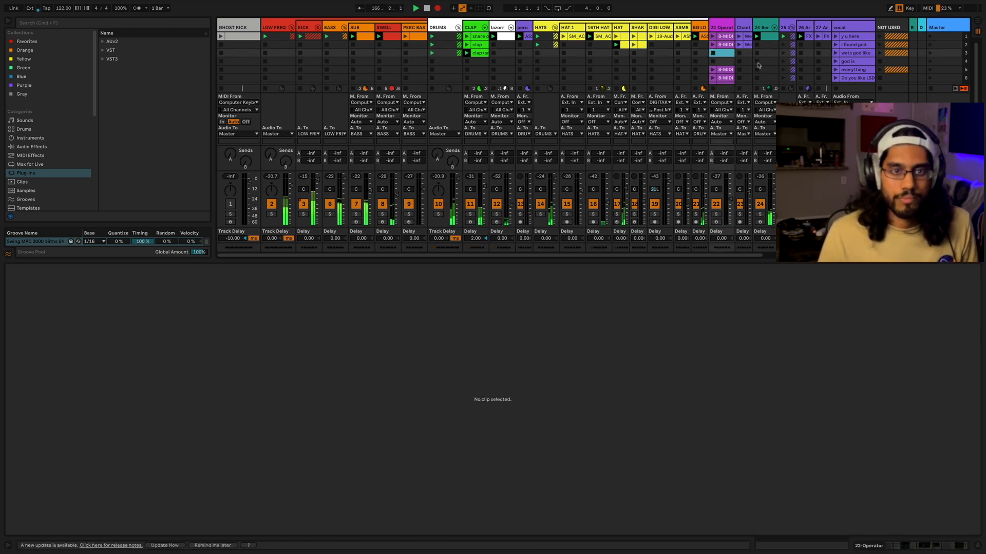
left_click(713, 45)
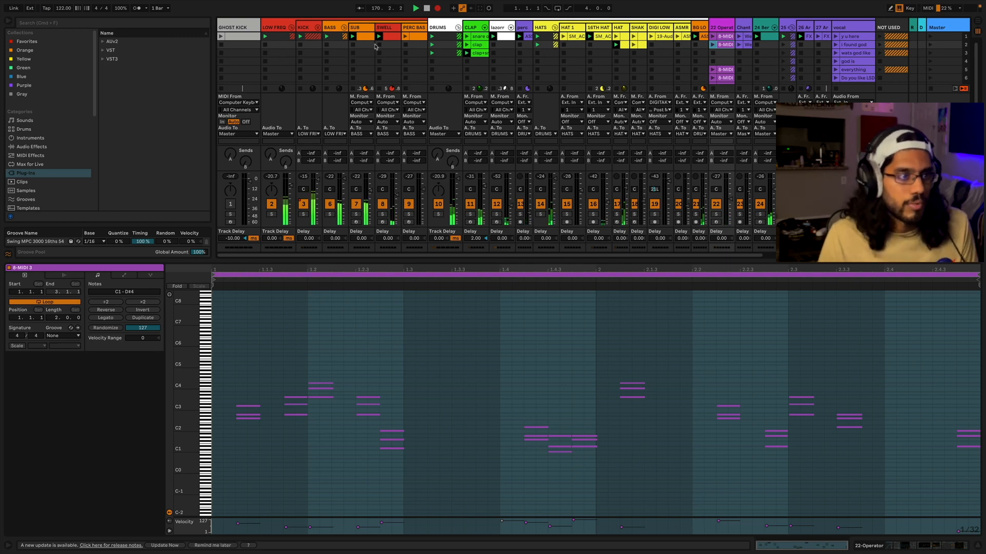
Bring in the PERC BASS, HAT, SHAKER, DIGI LOW and HAT 1 clips to build up the groove
left_click(404, 39)
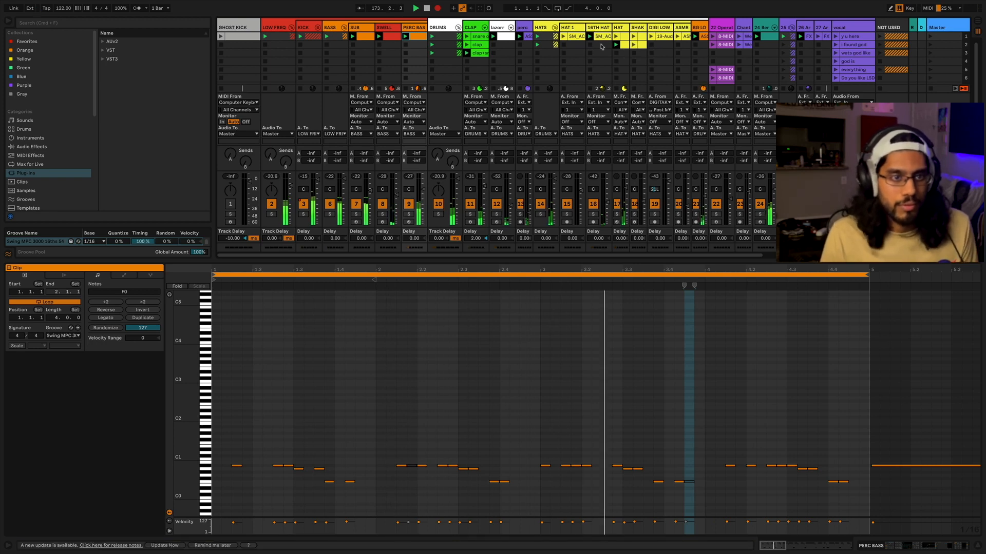
left_click(624, 46)
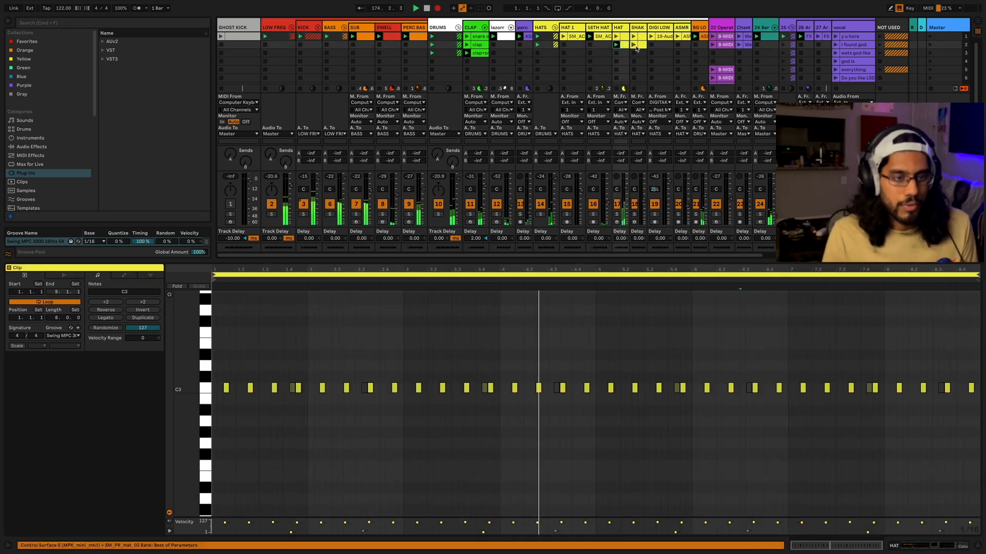
left_click(634, 46)
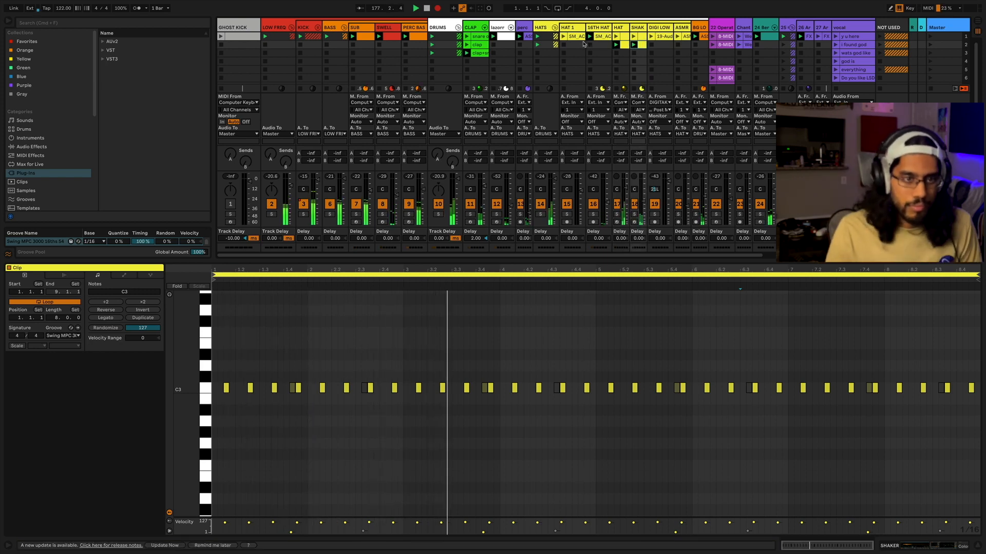
left_click(652, 37)
left_click(570, 37)
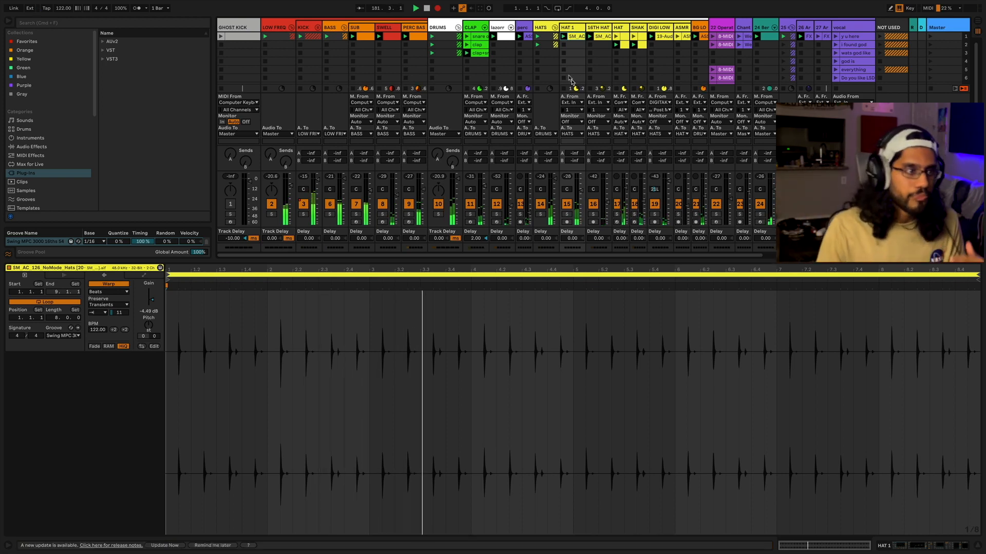
Fade out and stop the 24-Bergauf clip while playing the vocal "i found god" clip and relaunching the KICK clip
left_click(769, 36)
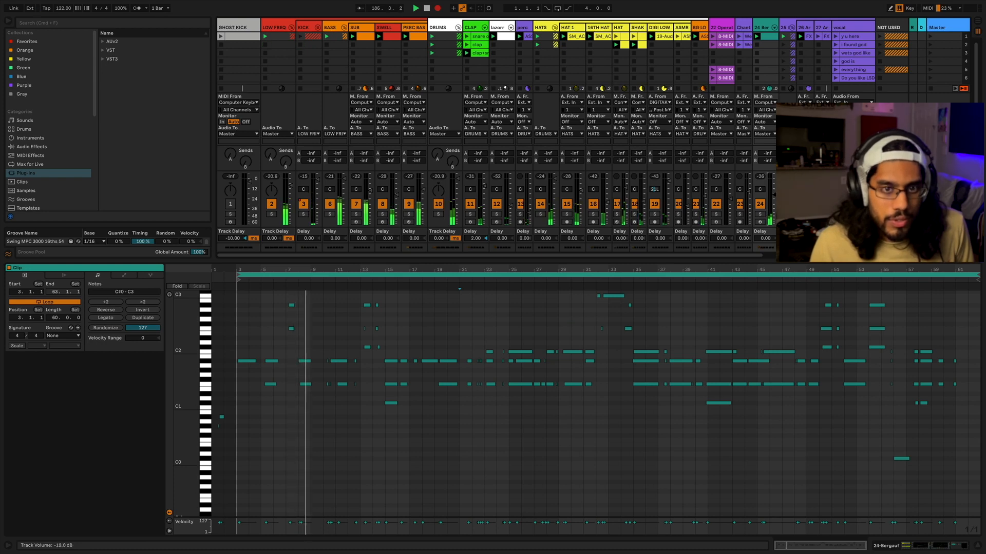
left_click(836, 45)
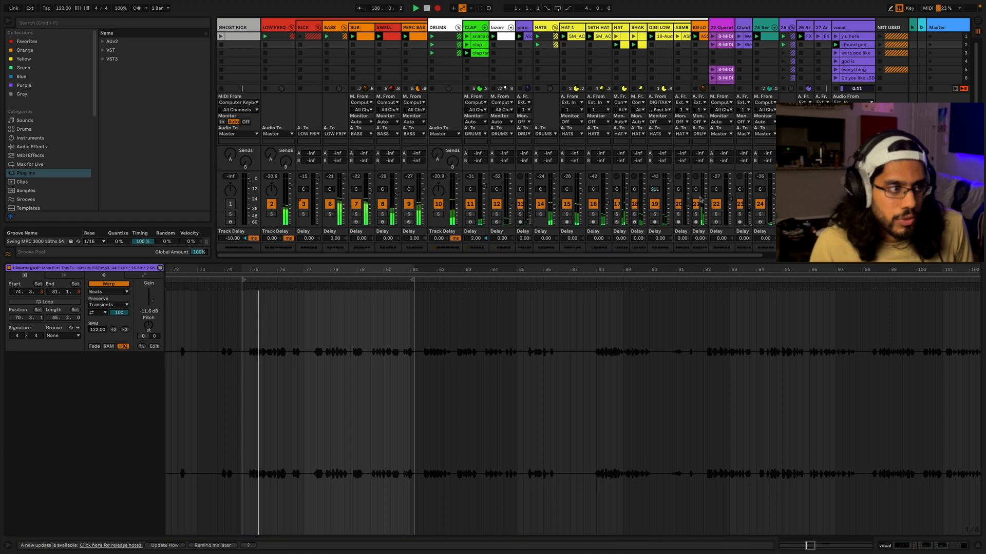
left_click(300, 37)
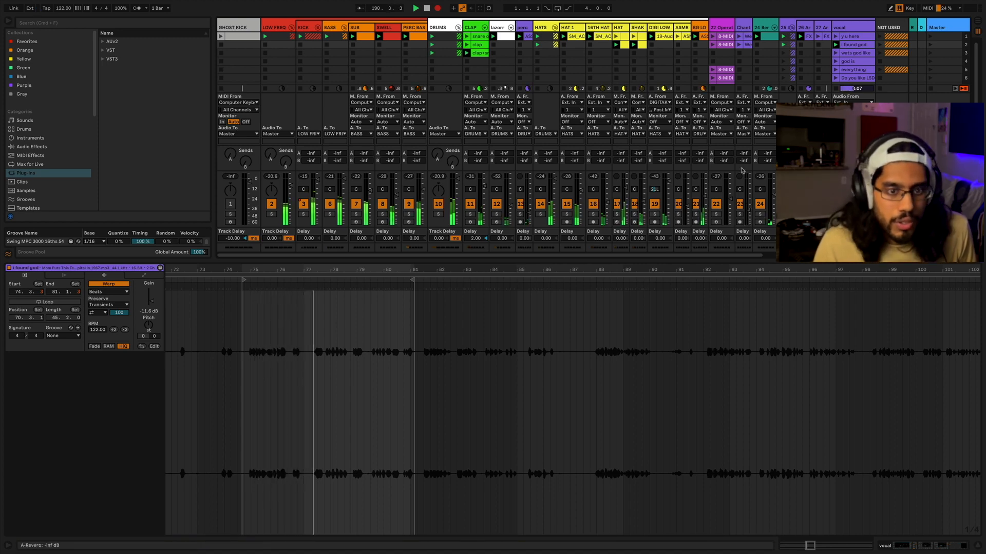
left_click(771, 247)
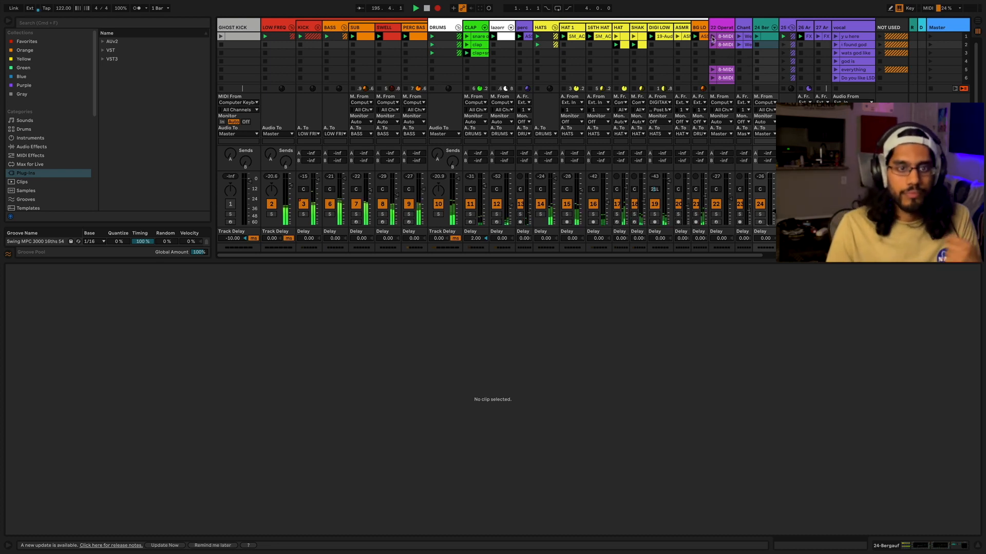
Launch the 22-Operator track's first clip and the first Chant and 27-Arrival clips, fading up the Chant track's volume
left_click(713, 37)
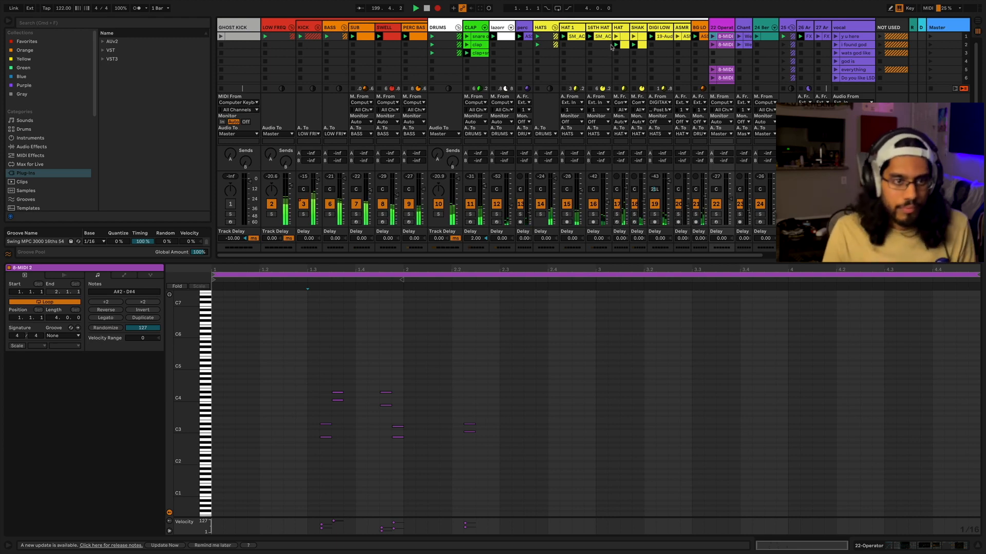
left_click(739, 37)
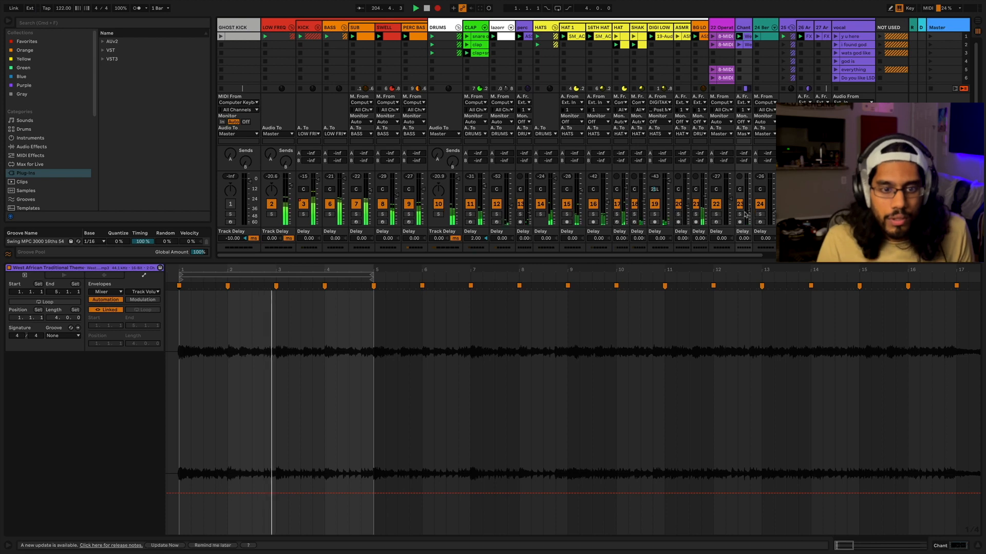
left_click_drag(747, 211, 748, 199)
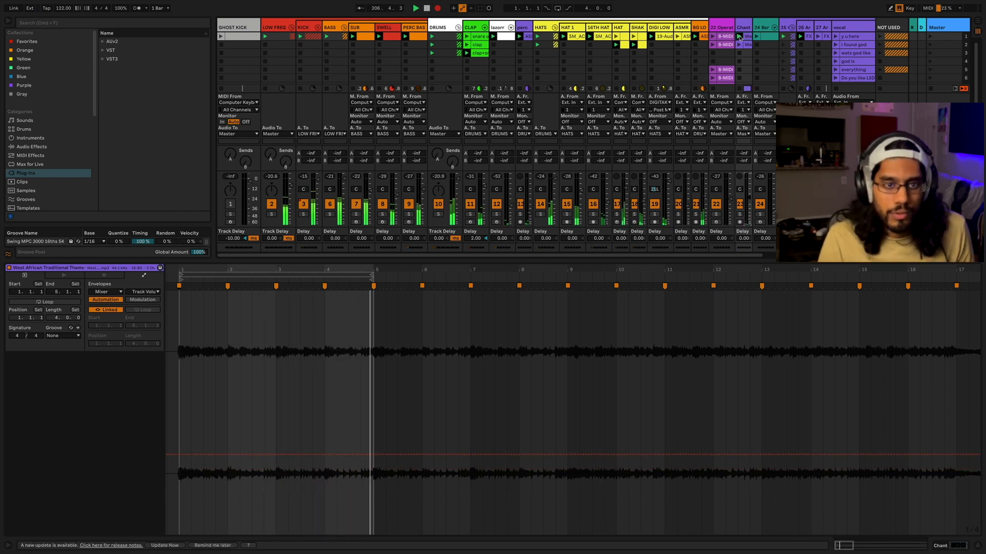
left_click_drag(747, 198, 747, 193)
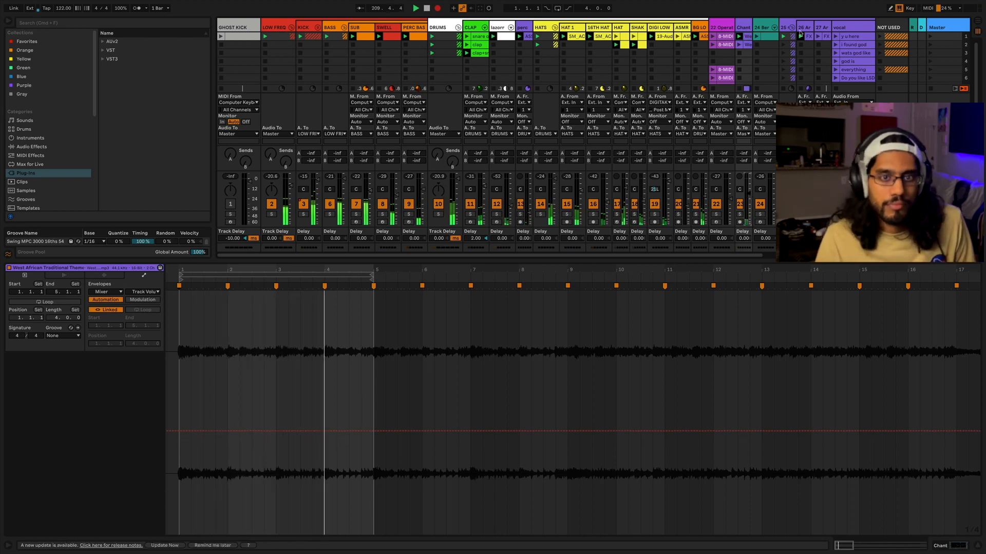
left_click(818, 37)
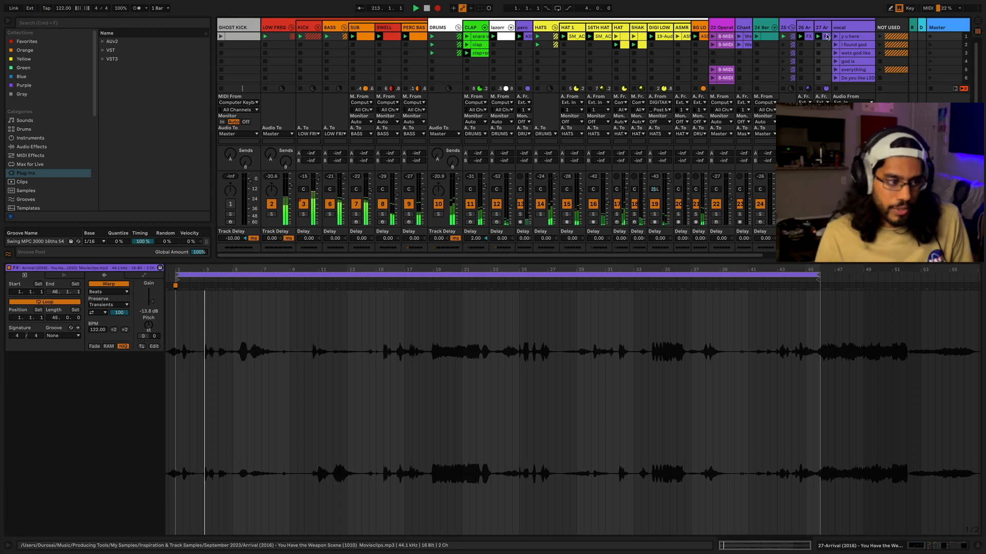
left_click(765, 36)
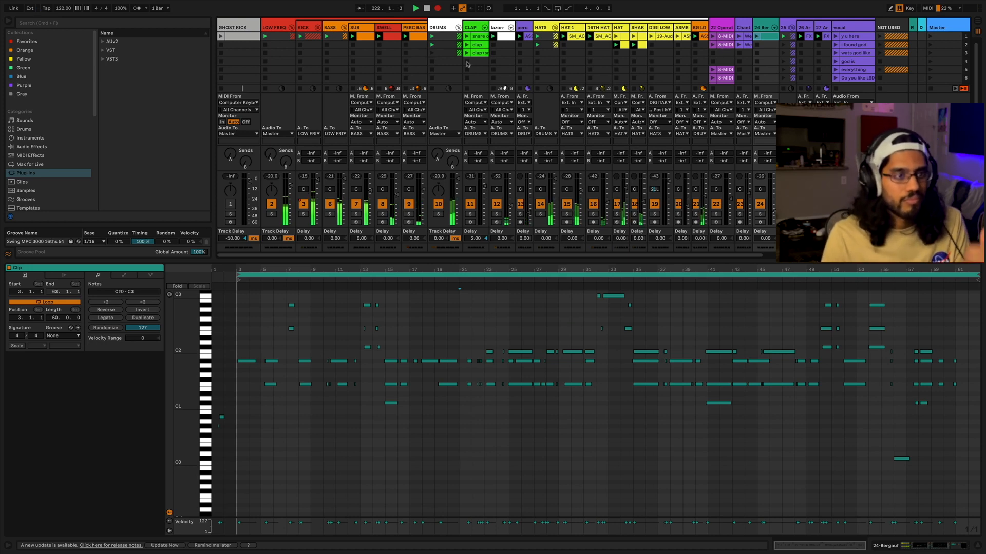
Play CLAP's "snare only" clip, return to "clap+snare" after a brief KICK dropout, and check the recording in Arrangement View
left_click(466, 37)
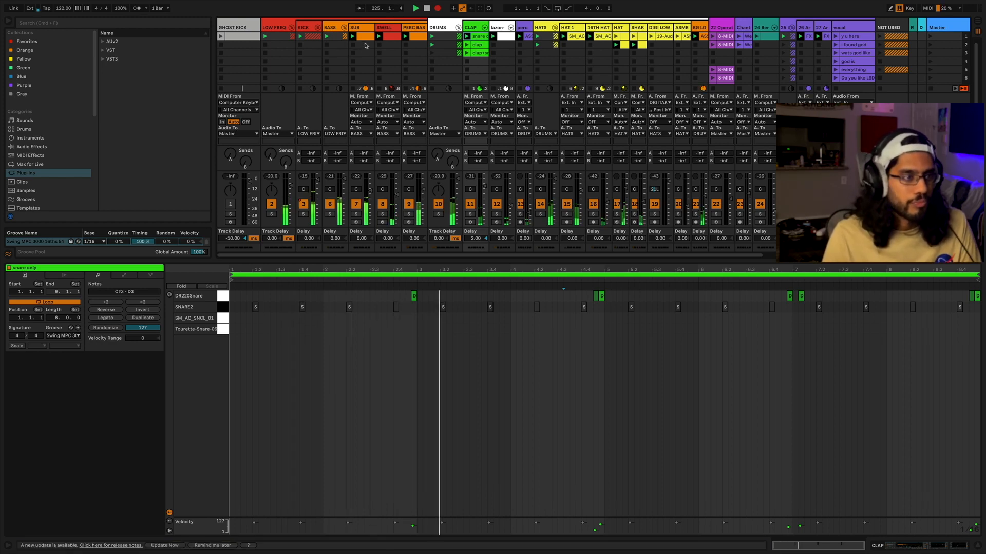
left_click(300, 45)
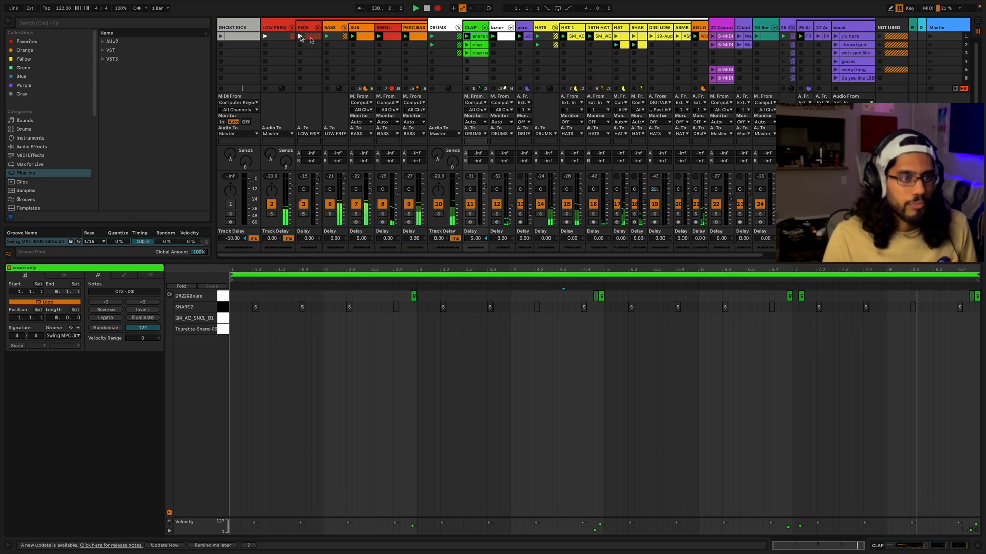
left_click(466, 53)
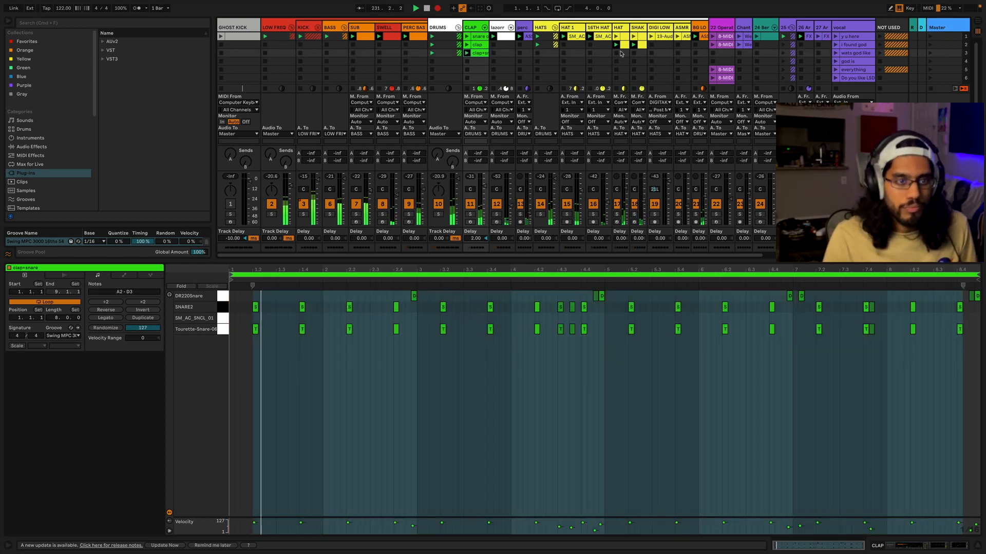
key("Tab")
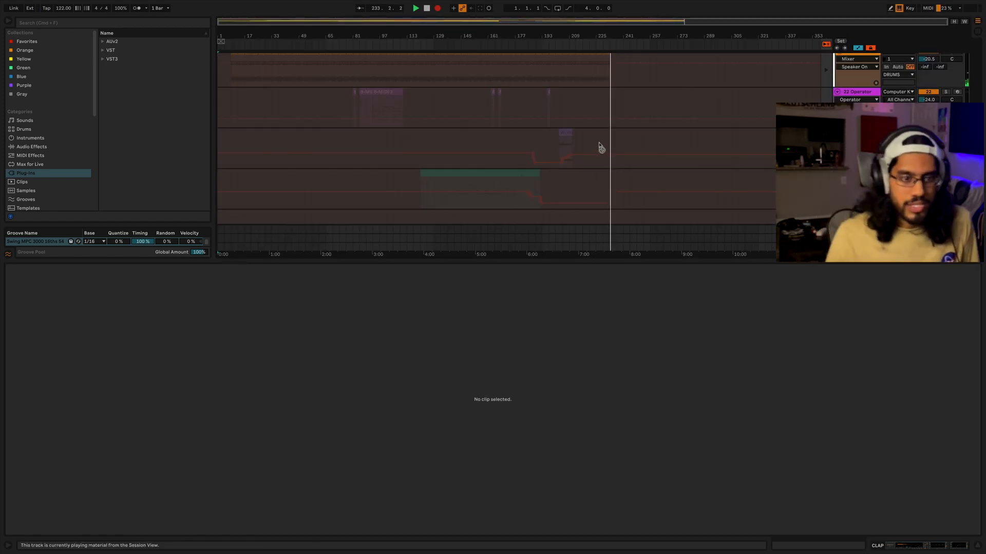
key("Tab")
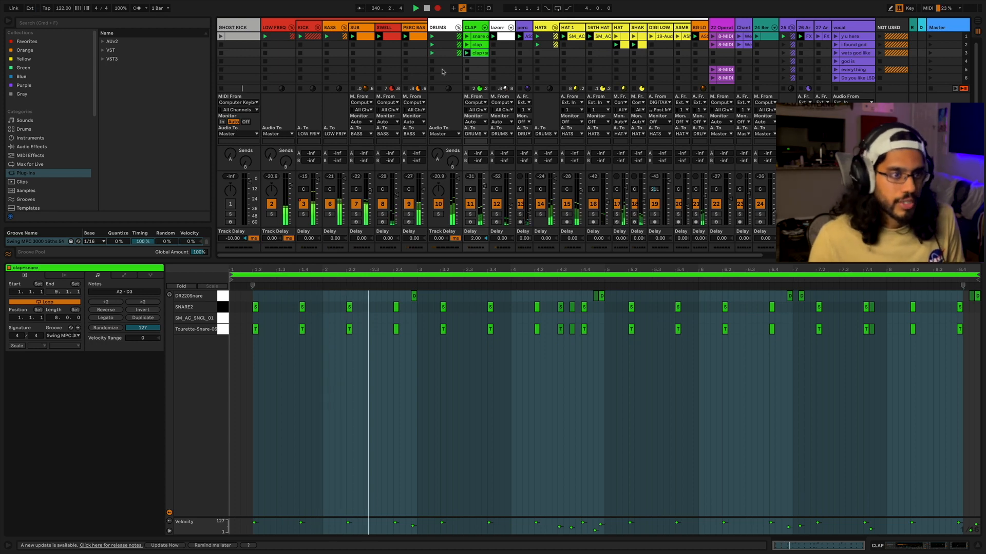
Switch the CLAP track to its "snare only" clip, and stop the 16TH HAT, HAT 1 and CLAP tracks
left_click(468, 38)
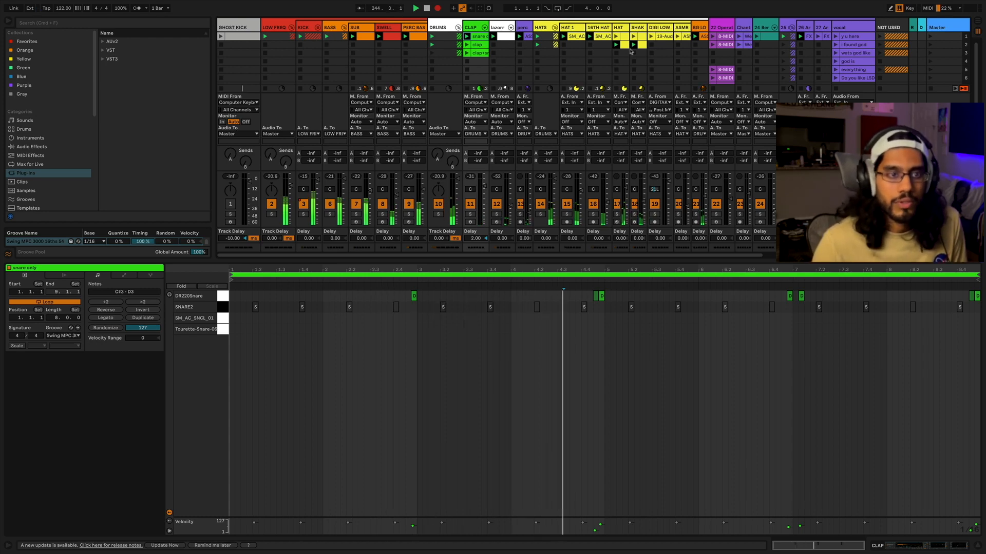
left_click(590, 45)
left_click(564, 44)
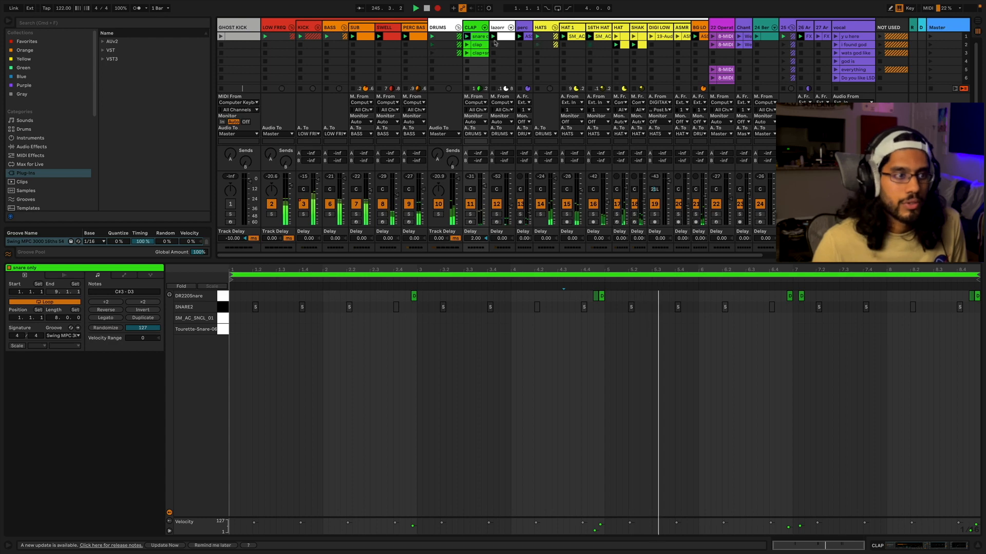
left_click(466, 61)
Drop out the KICK briefly, stop the PERC BASS clip, relaunch the KICK clip and end the recording
left_click(299, 45)
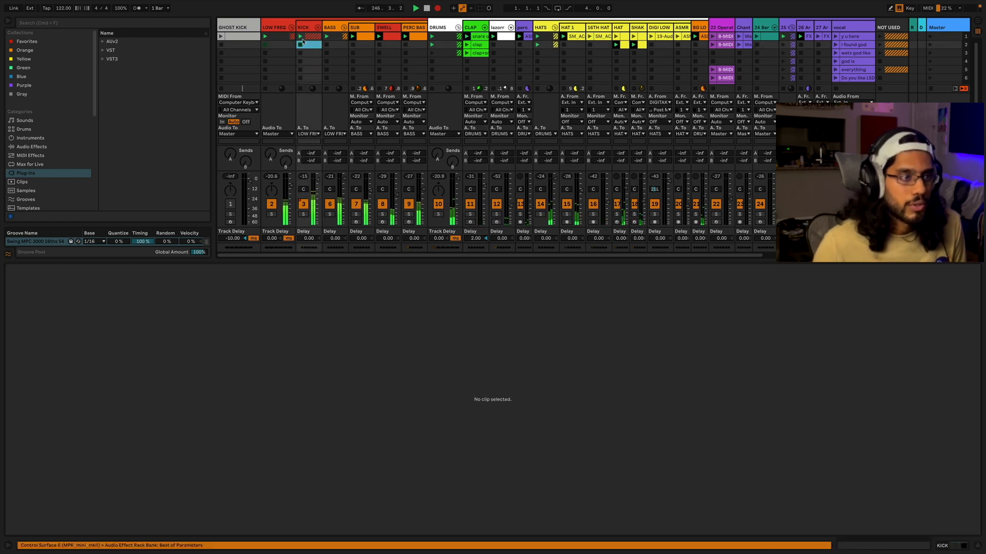
left_click(411, 37)
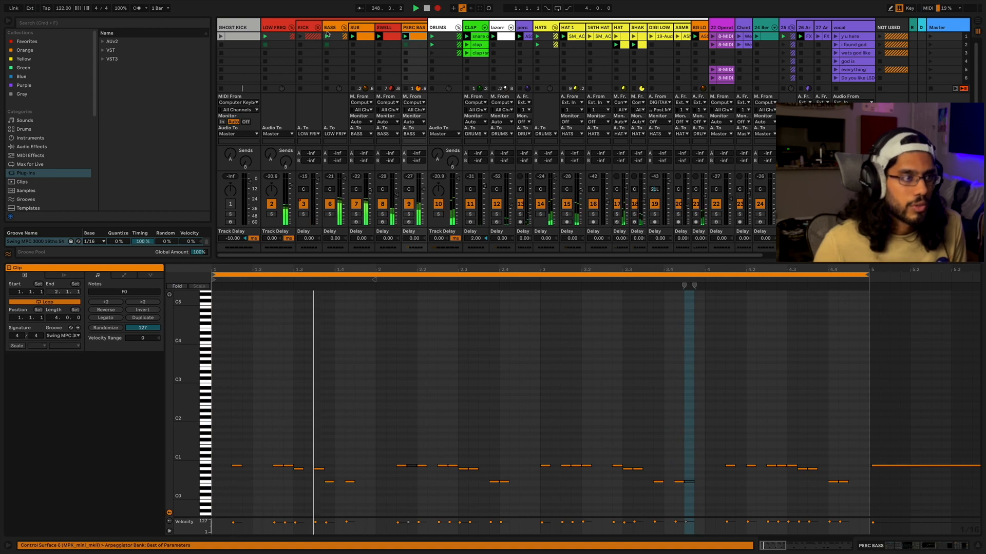
left_click(300, 37)
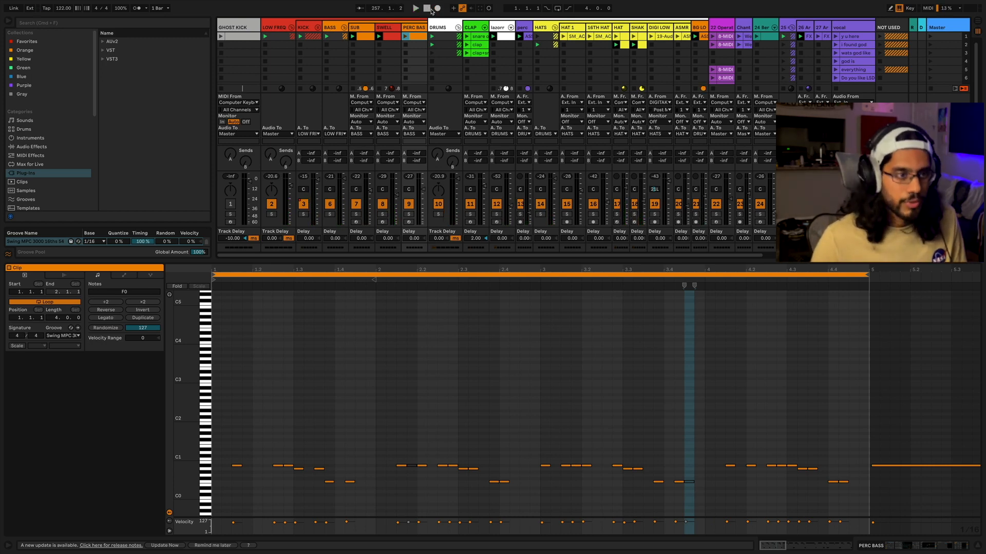
Review the recorded clips across all tracks in Arrangement View with the clip detail area hidden
key("Tab")
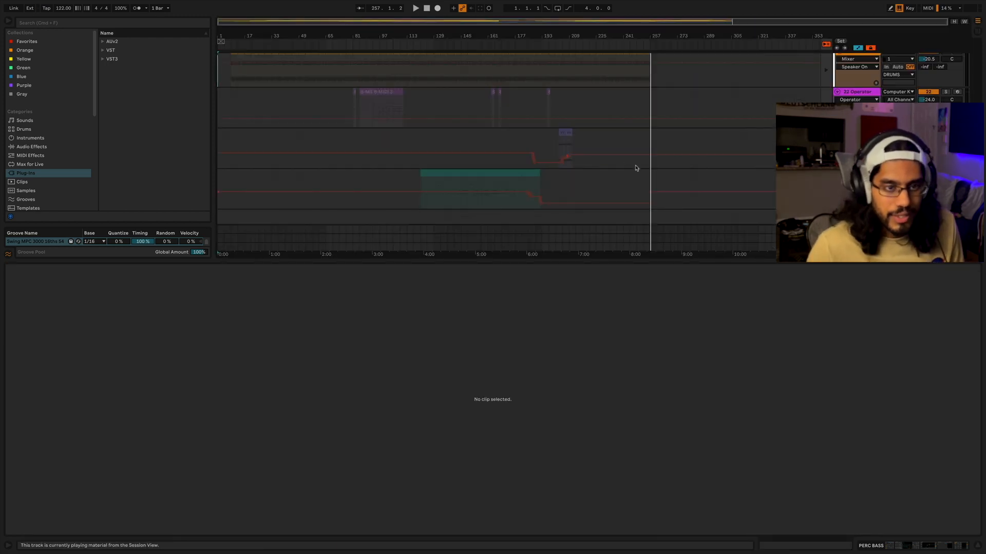
scroll(635, 167, "up", 15)
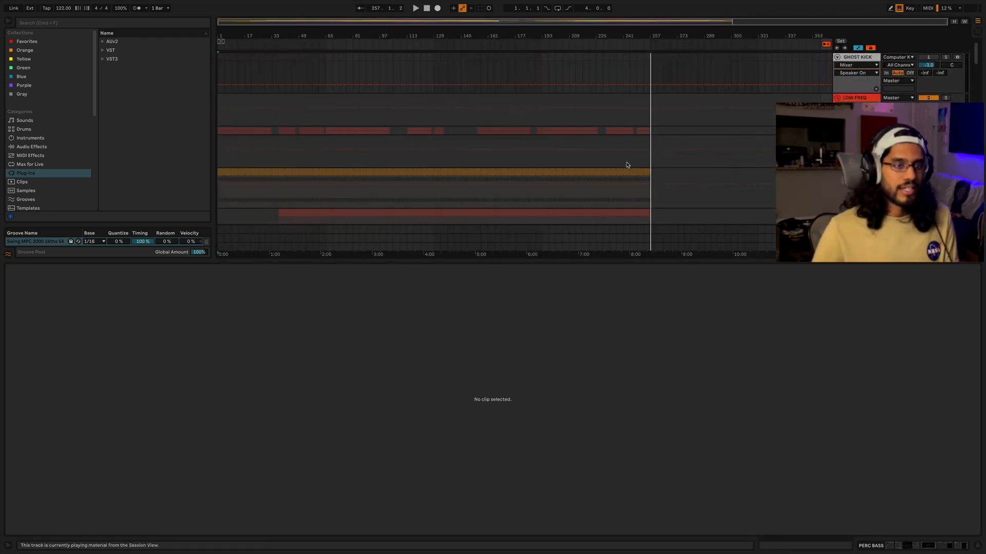
key("super+alt+l")
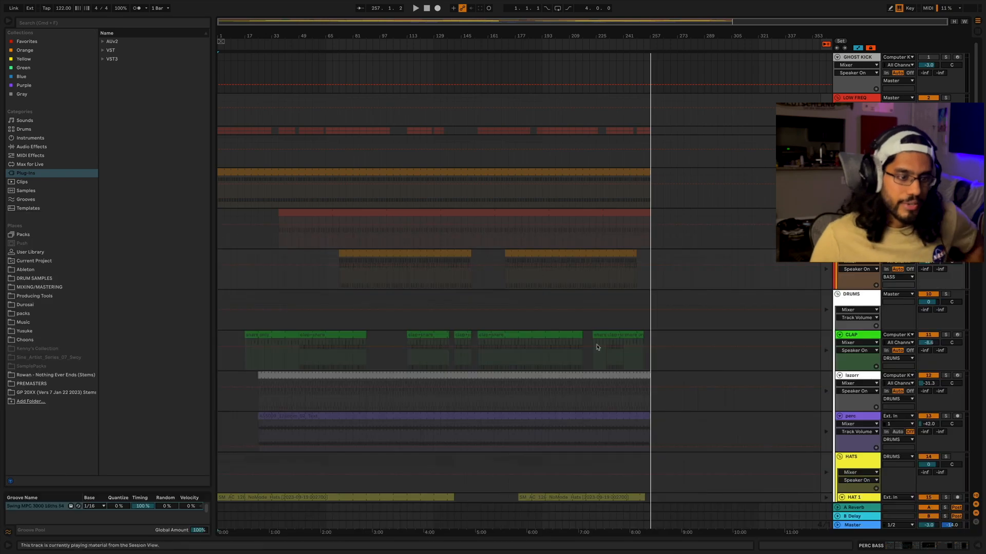
scroll(586, 319, "down", 15)
scroll(583, 320, "down", 3)
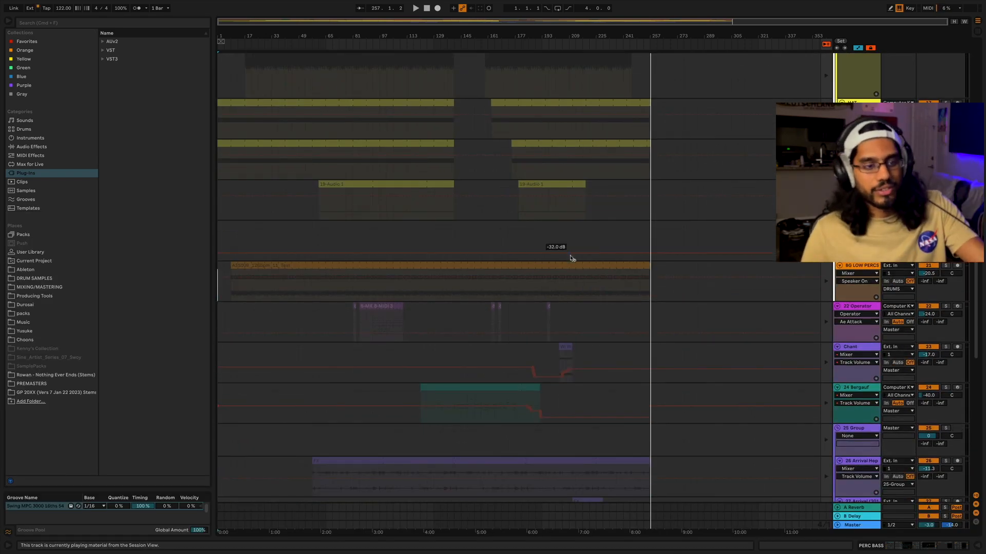
scroll(569, 260, "up", 12)
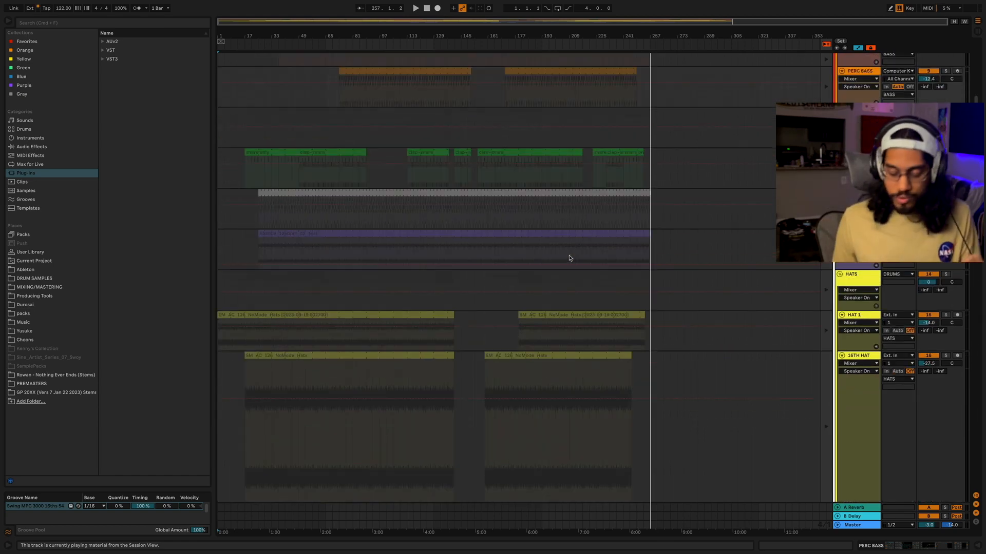
scroll(387, 130, "up", 5)
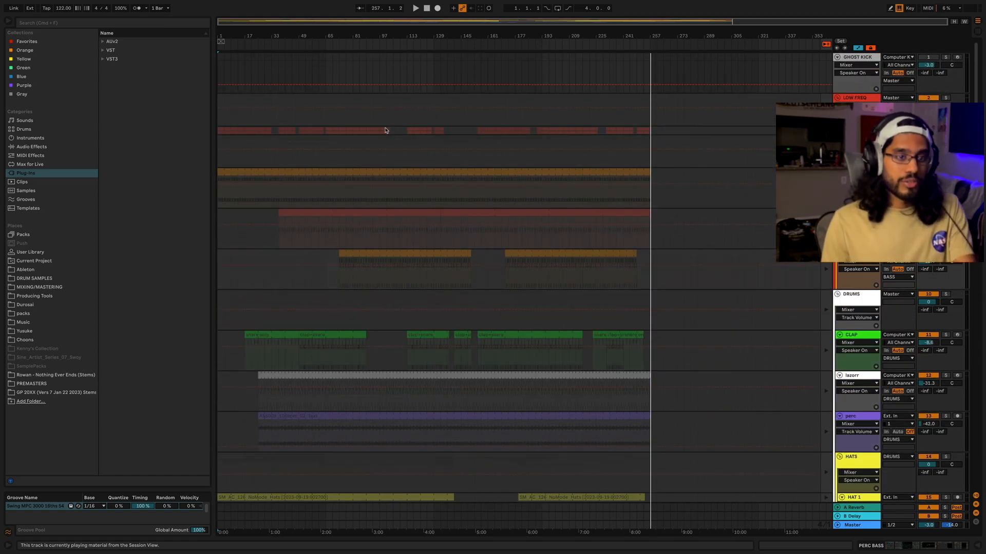